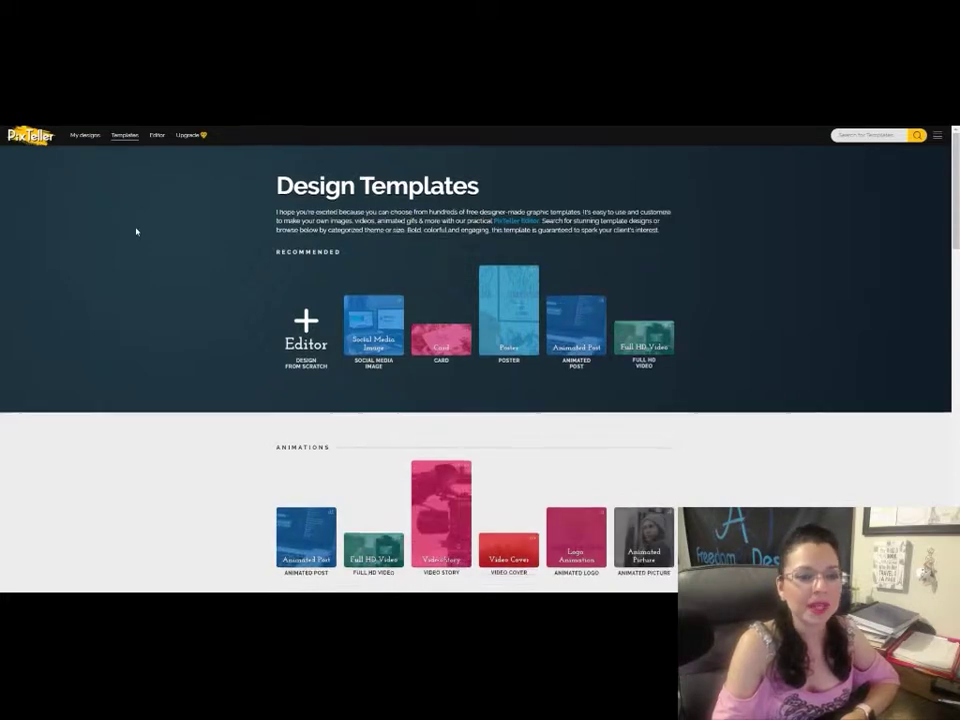
{"action": "scroll", "coordinate": [136, 231], "scroll_direction": "down", "scroll_amount": 1}
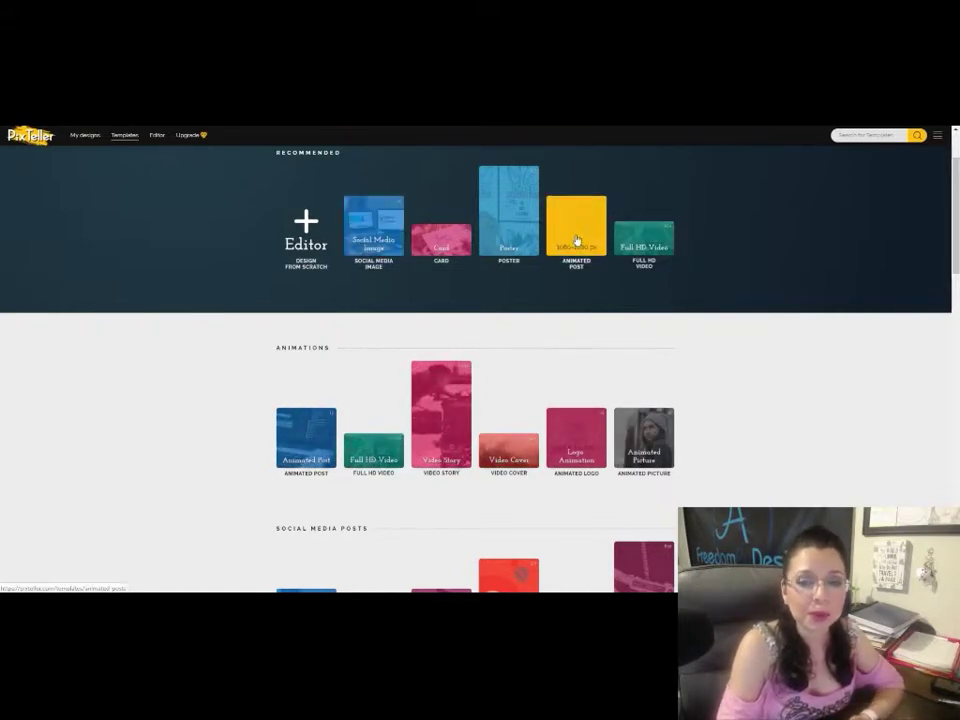
{"action": "scroll", "coordinate": [628, 319], "scroll_direction": "down", "scroll_amount": 2}
{"action": "scroll", "coordinate": [610, 380], "scroll_direction": "down", "scroll_amount": 1}
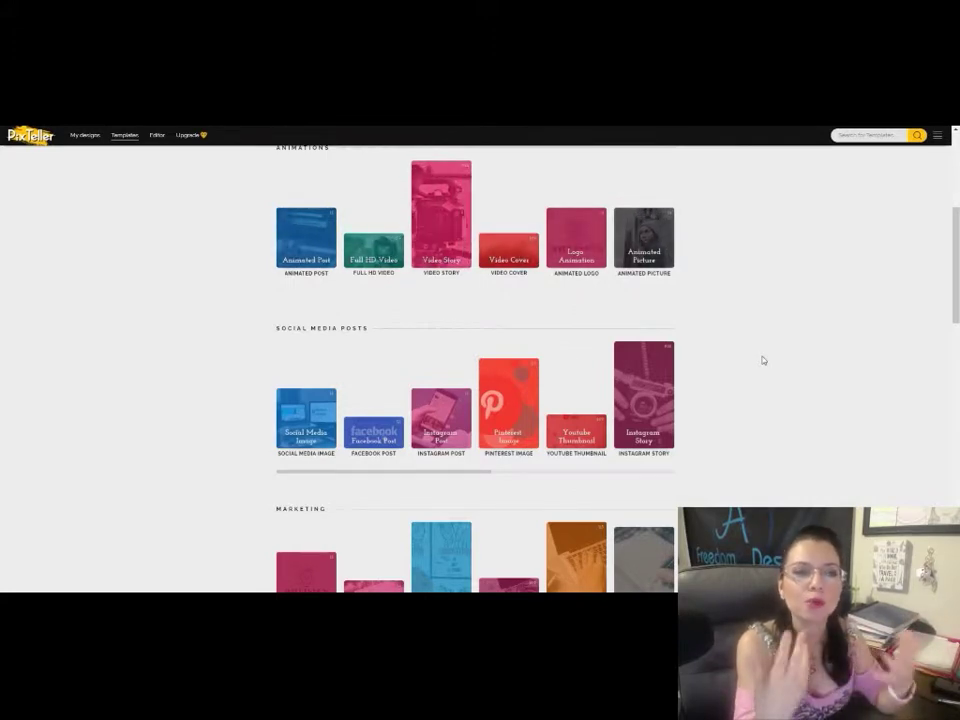
{"action": "scroll", "coordinate": [720, 375], "scroll_direction": "down", "scroll_amount": 1}
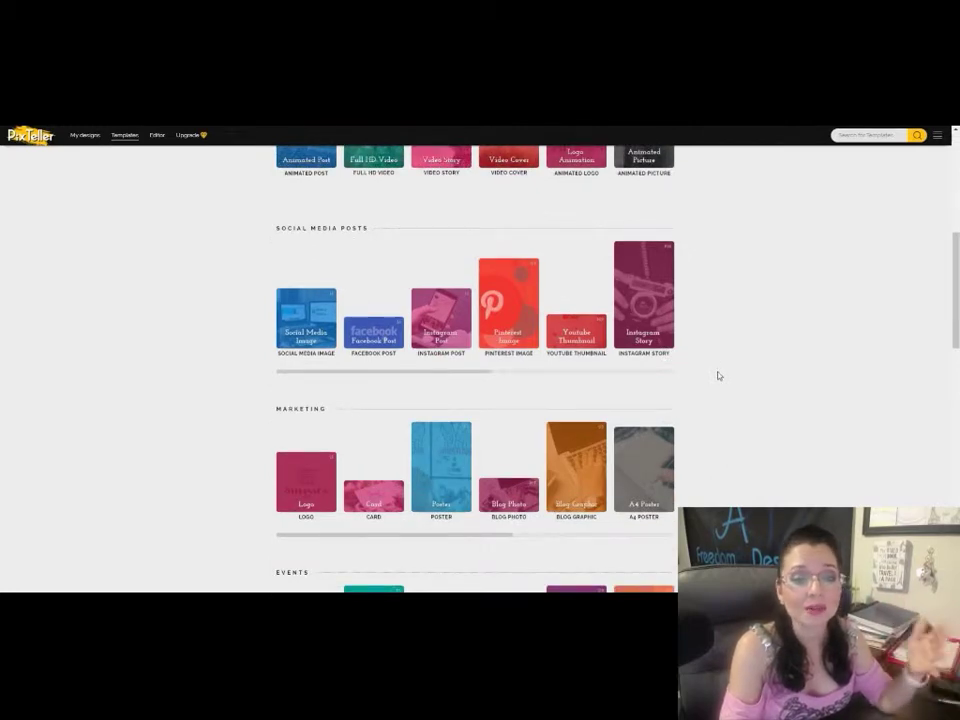
{"action": "scroll", "coordinate": [358, 246], "scroll_direction": "down", "scroll_amount": 1}
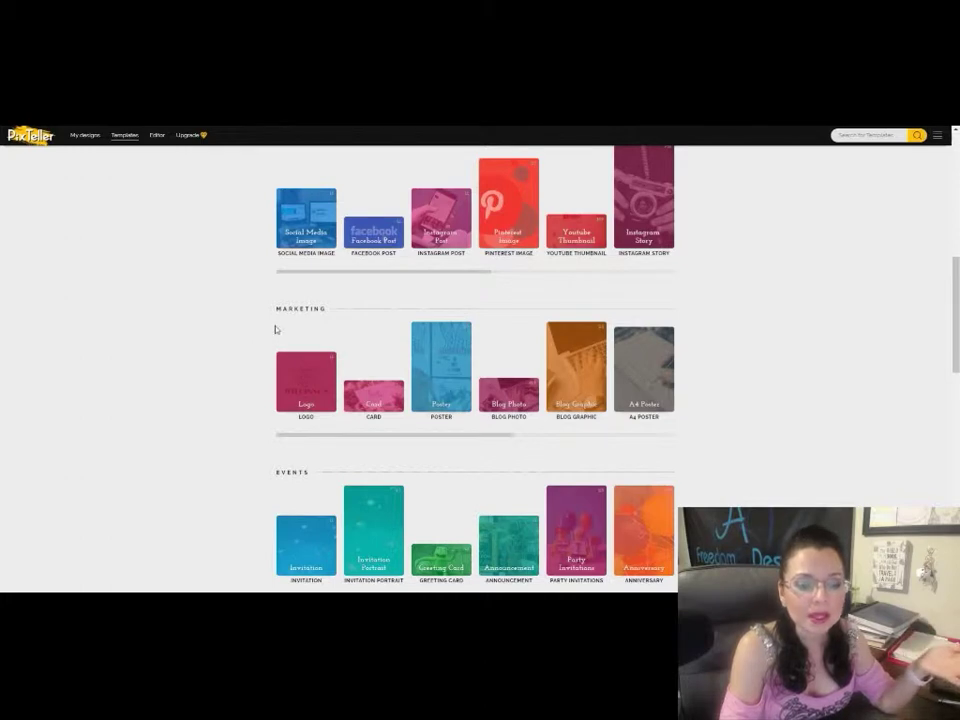
{"action": "scroll", "coordinate": [278, 335], "scroll_direction": "down", "scroll_amount": 1}
{"action": "scroll", "coordinate": [287, 398], "scroll_direction": "down", "scroll_amount": 2}
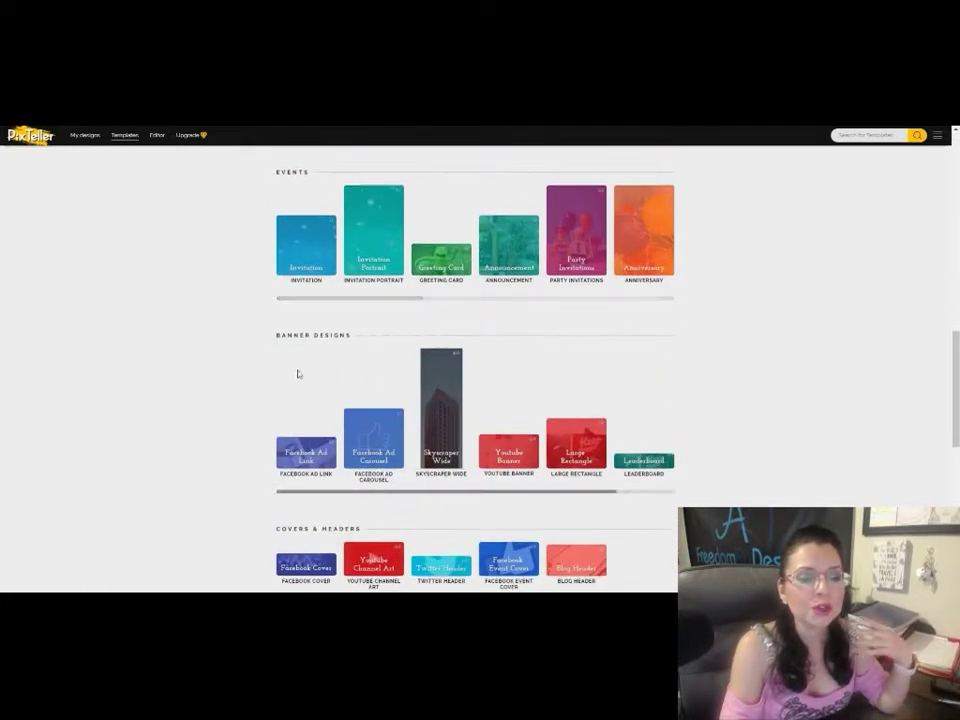
{"action": "scroll", "coordinate": [462, 384], "scroll_direction": "down", "scroll_amount": 2}
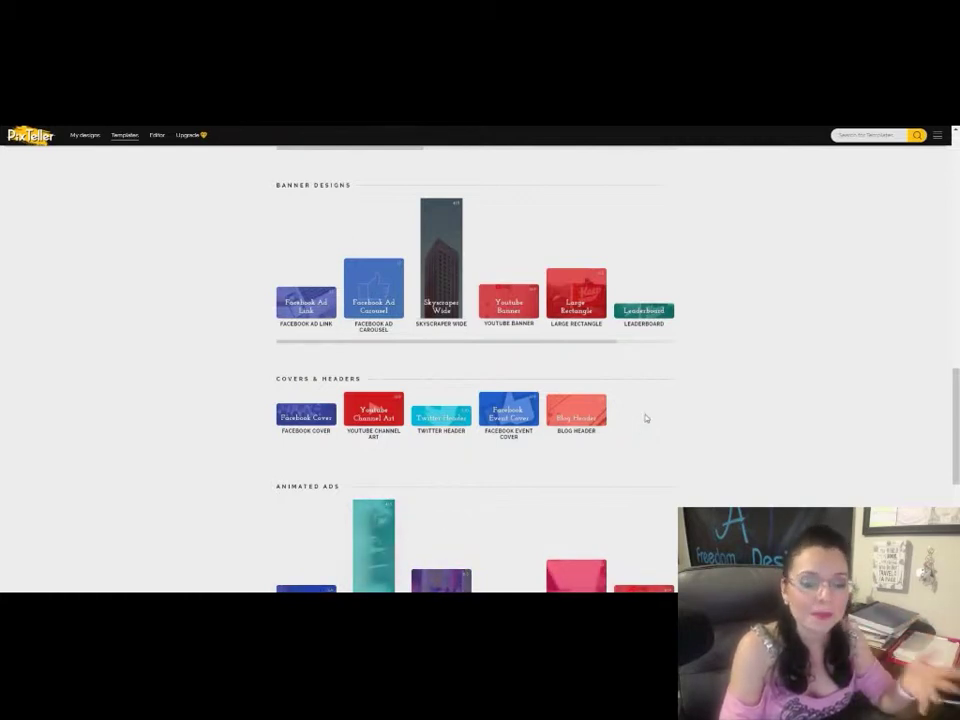
{"action": "scroll", "coordinate": [646, 421], "scroll_direction": "down", "scroll_amount": 1}
{"action": "scroll", "coordinate": [645, 419], "scroll_direction": "down", "scroll_amount": 1}
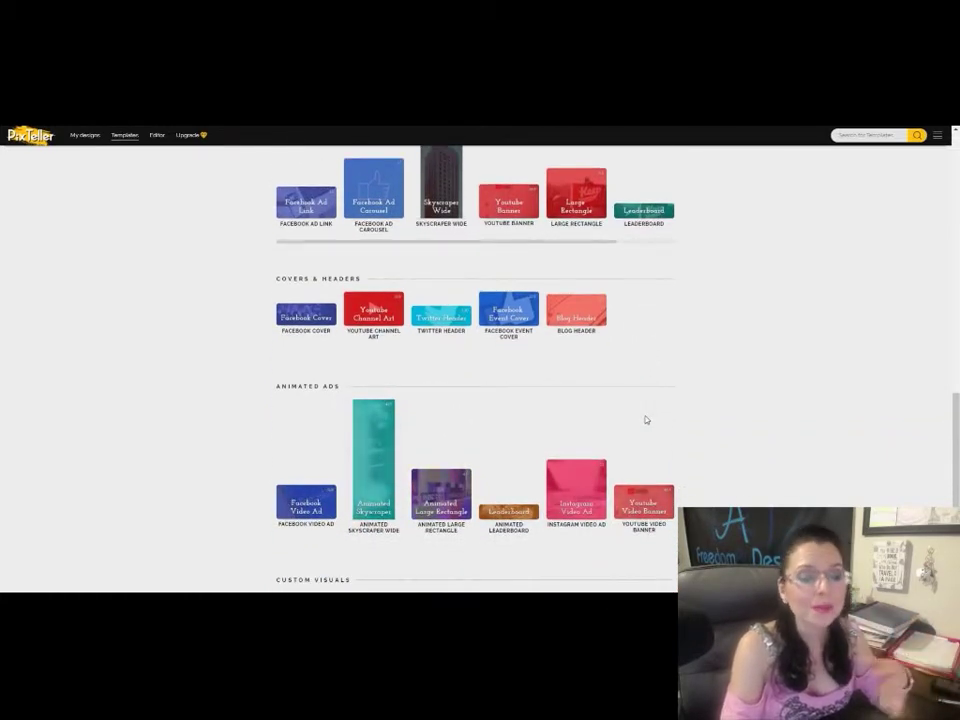
{"action": "scroll", "coordinate": [637, 435], "scroll_direction": "down", "scroll_amount": 4}
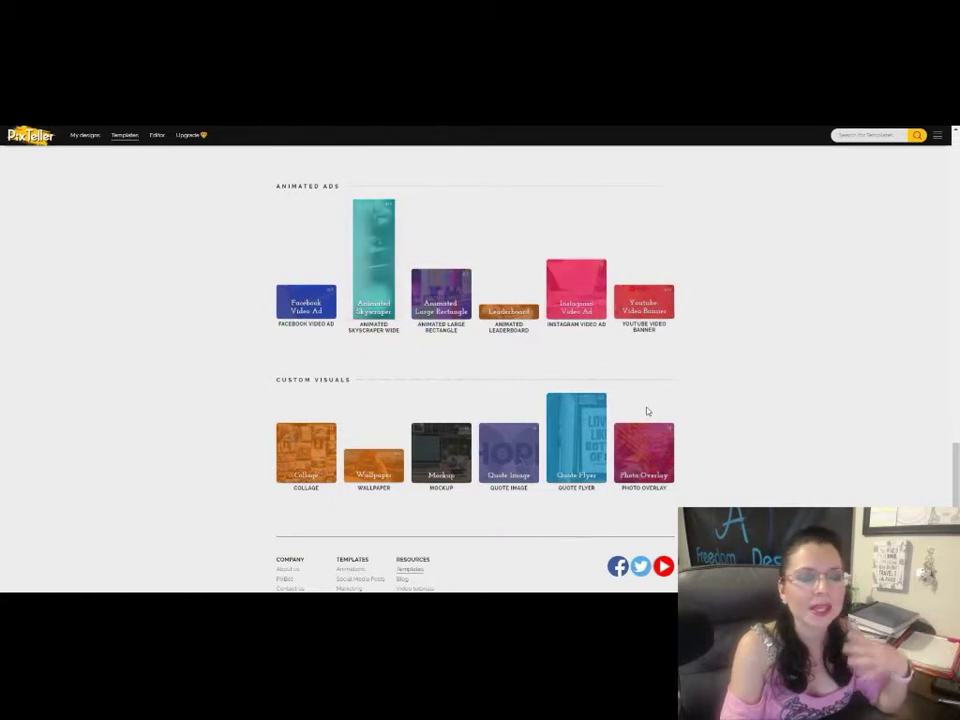
{"action": "scroll", "coordinate": [645, 412], "scroll_direction": "down", "scroll_amount": 1}
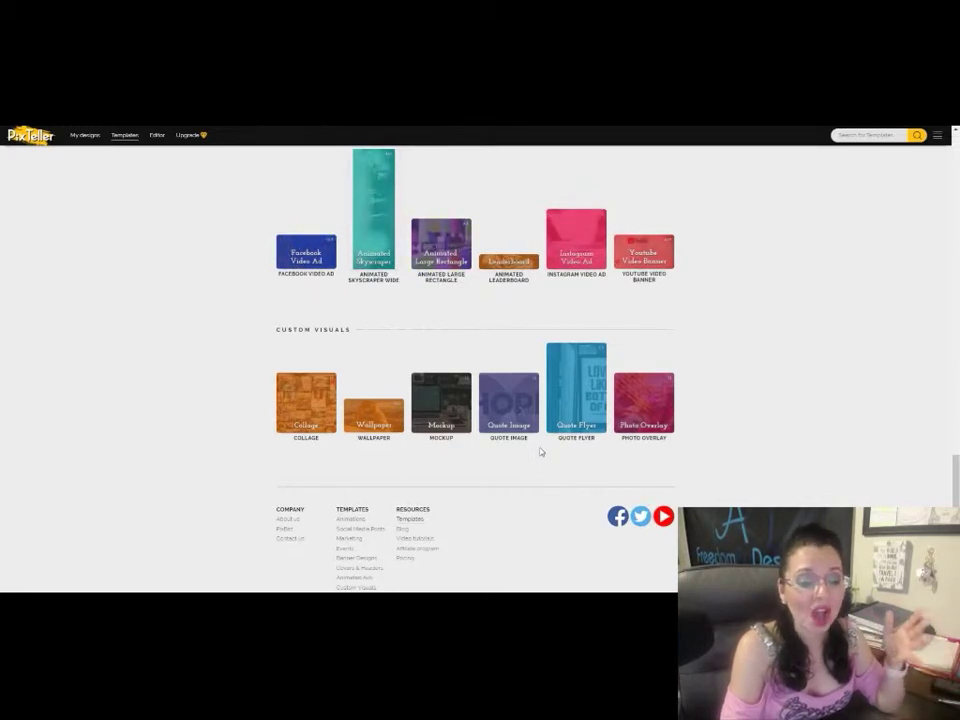
{"action": "scroll", "coordinate": [540, 451], "scroll_direction": "down", "scroll_amount": 1}
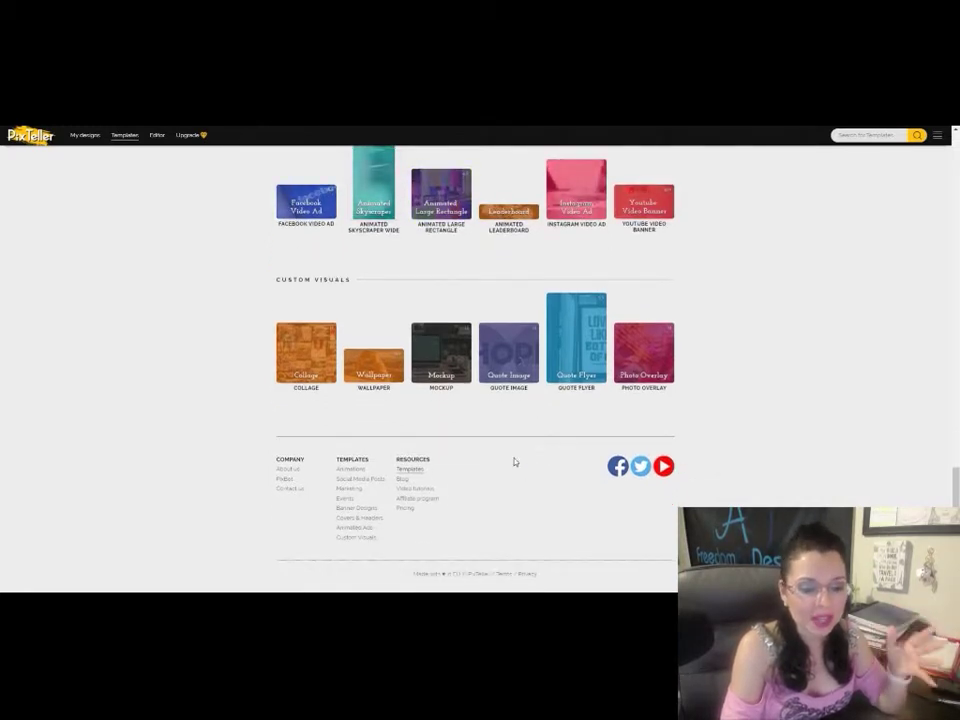
{"action": "scroll", "coordinate": [514, 461], "scroll_direction": "up", "scroll_amount": 1}
{"action": "scroll", "coordinate": [514, 461], "scroll_direction": "up", "scroll_amount": 3}
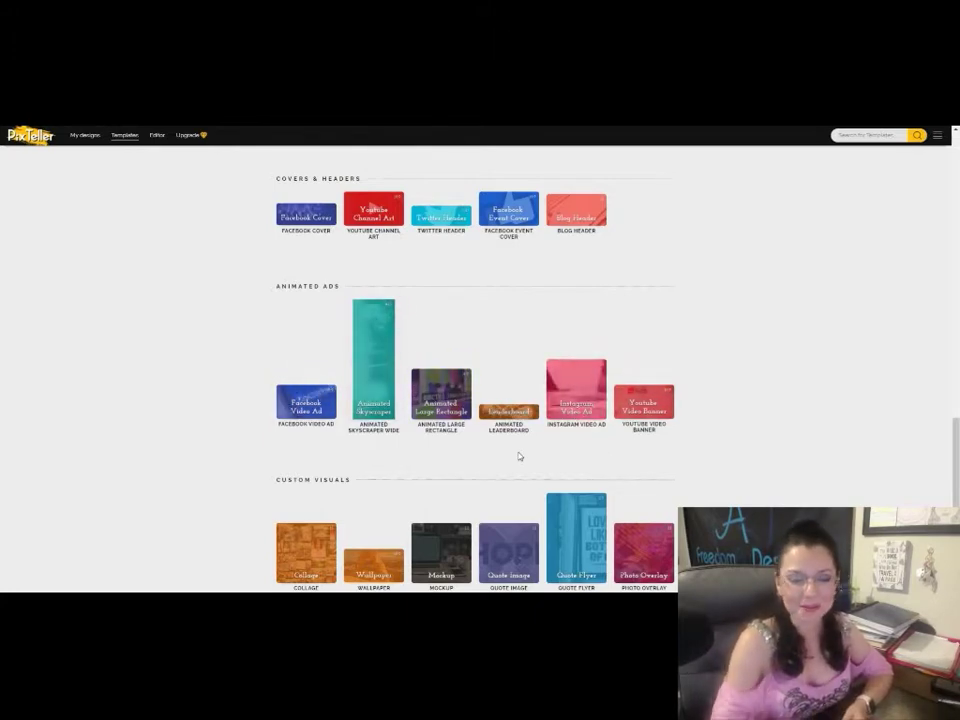
{"action": "scroll", "coordinate": [464, 362], "scroll_direction": "up", "scroll_amount": 5}
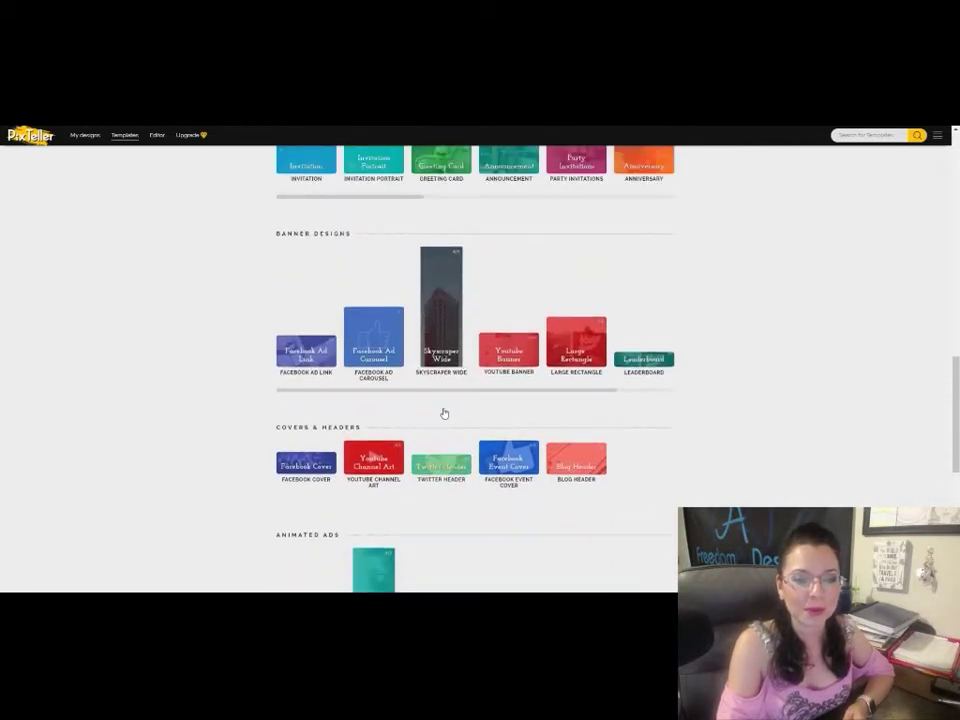
{"action": "scroll", "coordinate": [432, 467], "scroll_direction": "up", "scroll_amount": 6}
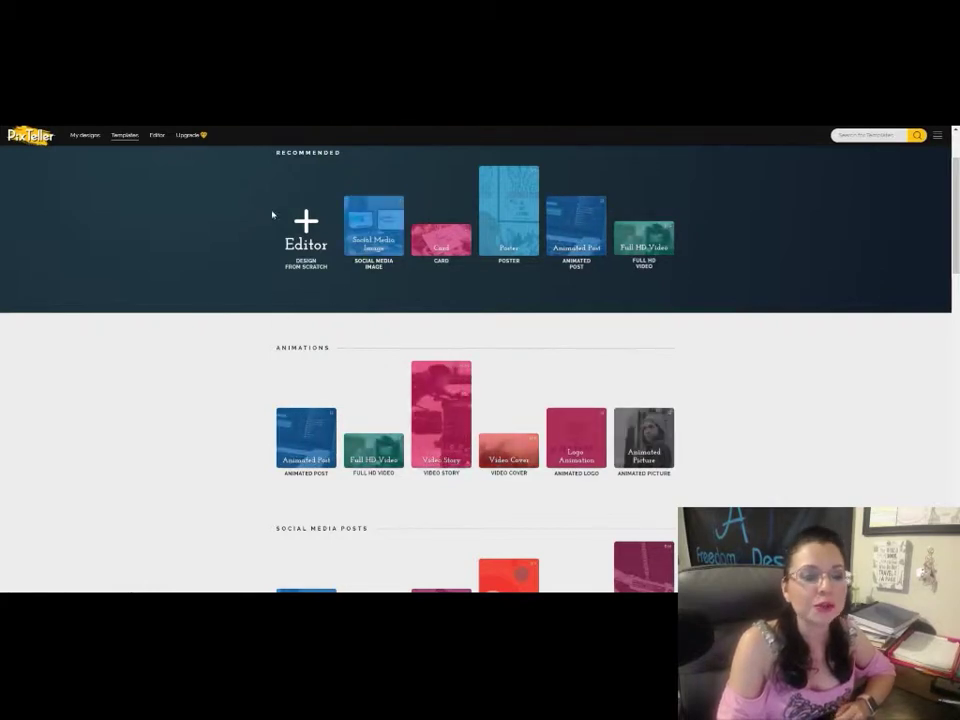
Step: Browse the Social Media Image templates, scrolling down the grid to reach page 2
{"action": "left_click", "coordinate": [302, 268]}
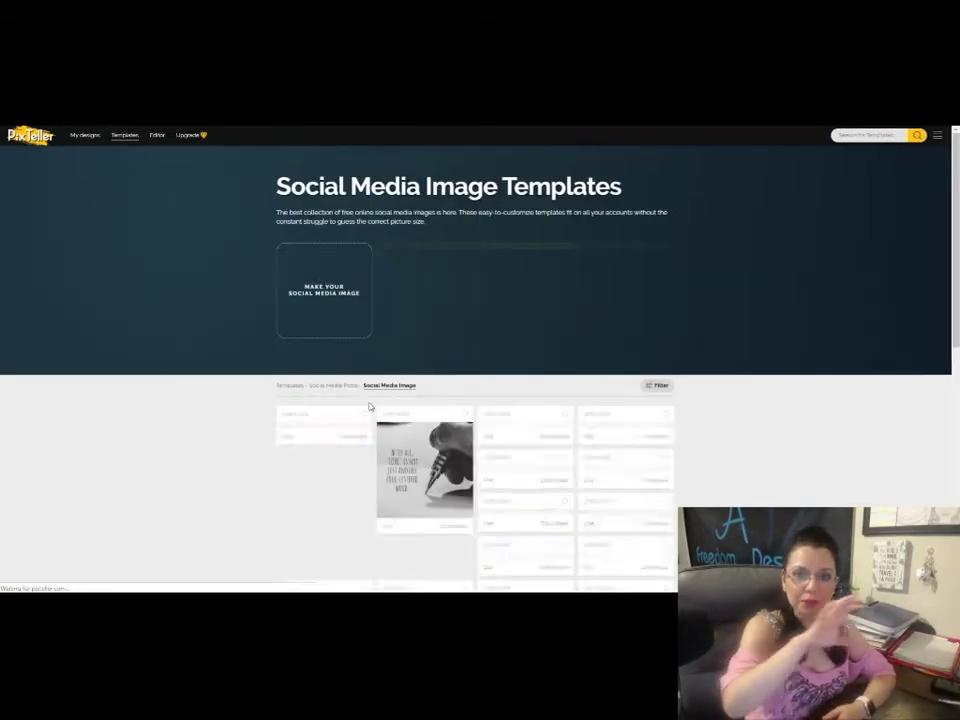
{"action": "scroll", "coordinate": [369, 405], "scroll_direction": "down", "scroll_amount": 3}
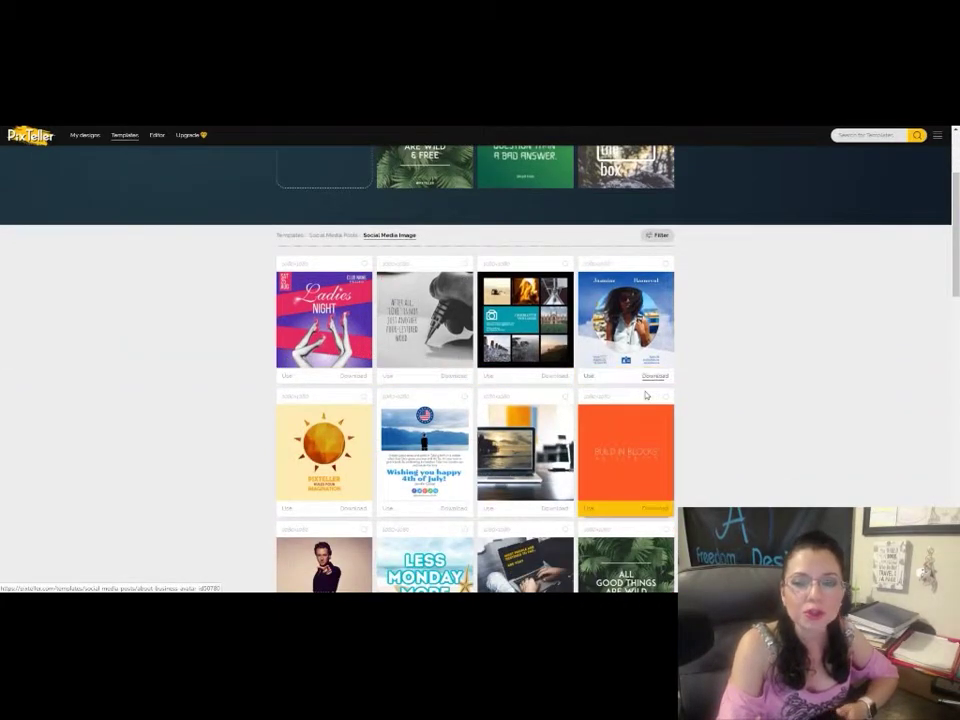
{"action": "scroll", "coordinate": [520, 360], "scroll_direction": "down", "scroll_amount": 2}
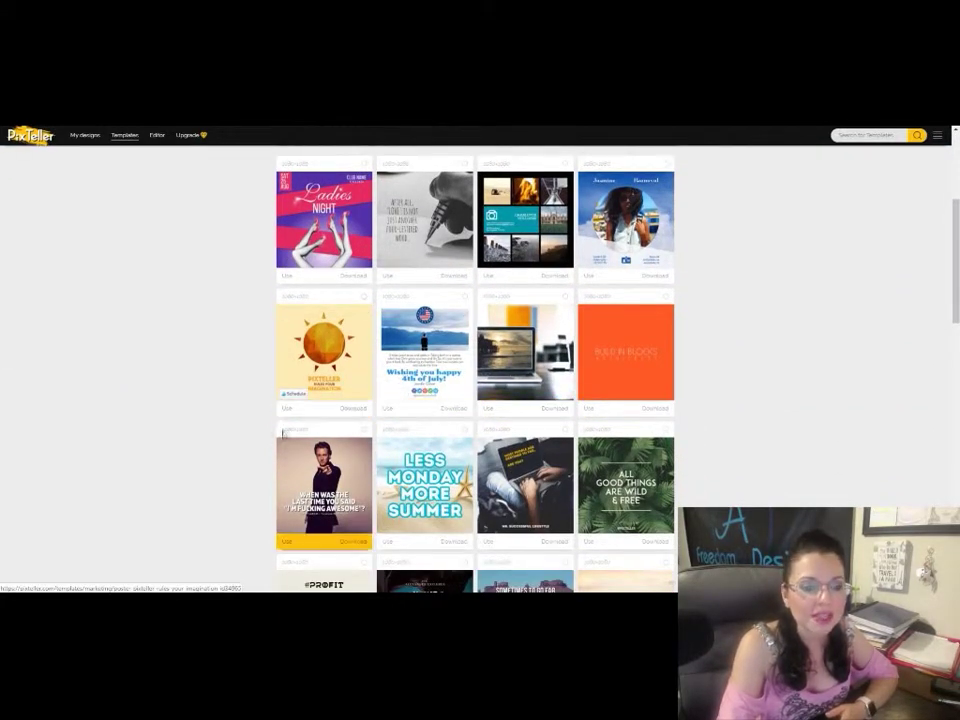
{"action": "scroll", "coordinate": [552, 377], "scroll_direction": "down", "scroll_amount": 4}
{"action": "scroll", "coordinate": [545, 370], "scroll_direction": "down", "scroll_amount": 1}
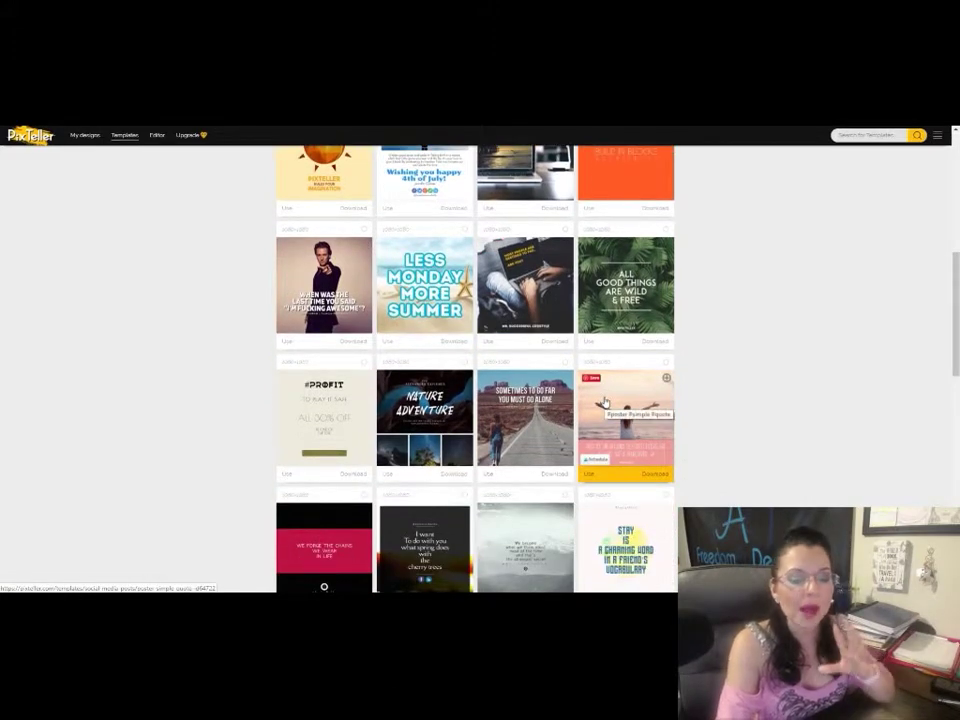
{"action": "scroll", "coordinate": [604, 402], "scroll_direction": "down", "scroll_amount": 7}
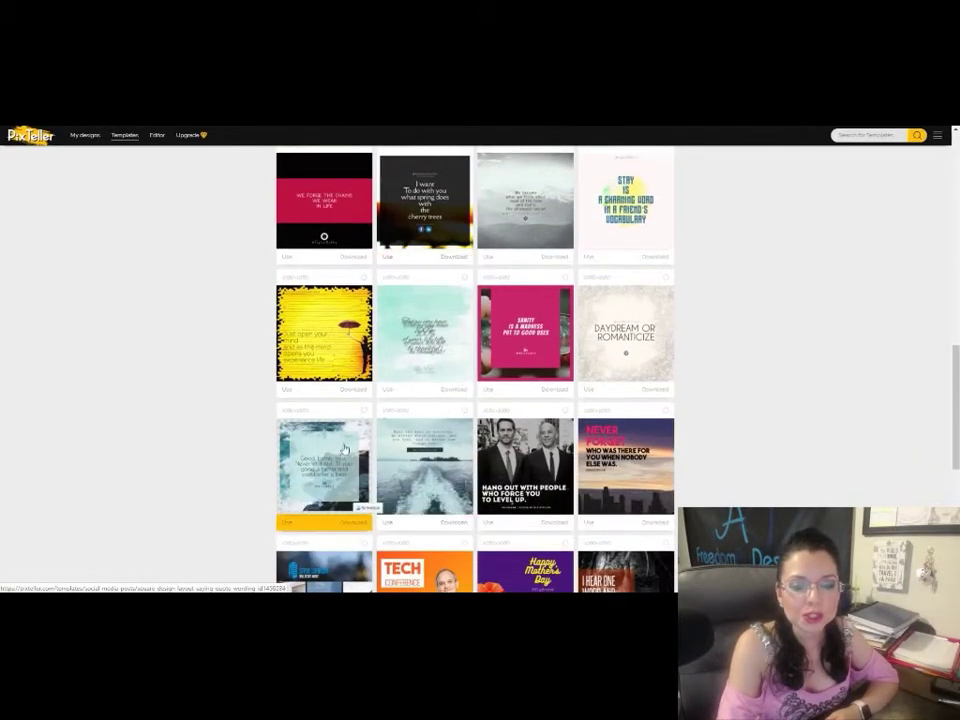
{"action": "scroll", "coordinate": [344, 450], "scroll_direction": "down", "scroll_amount": 4}
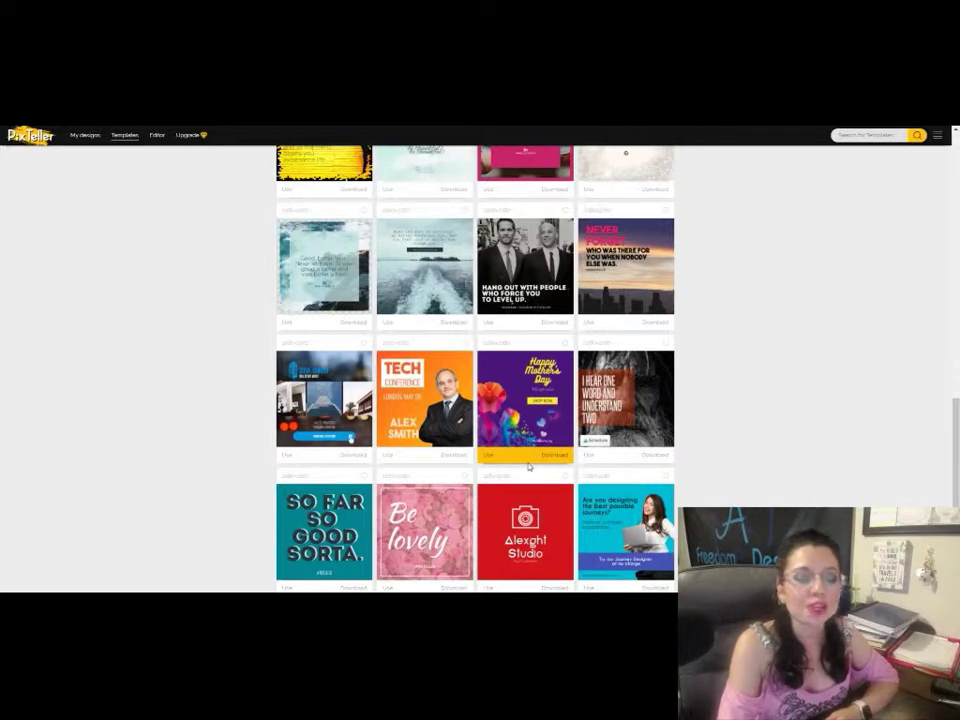
{"action": "scroll", "coordinate": [529, 466], "scroll_direction": "down", "scroll_amount": 3}
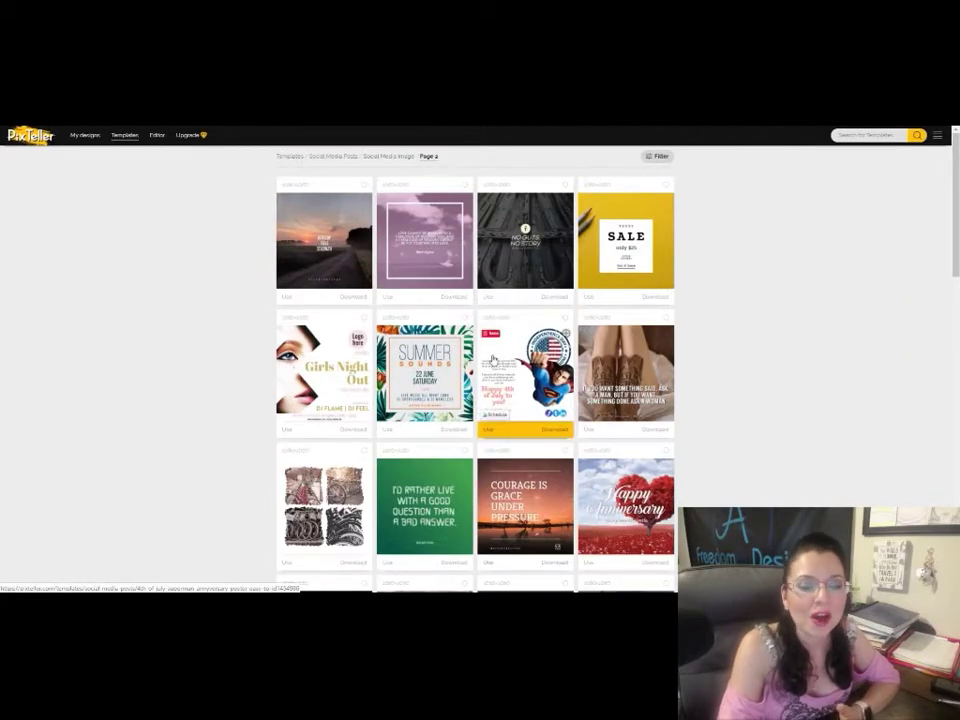
{"action": "scroll", "coordinate": [492, 358], "scroll_direction": "down", "scroll_amount": 3}
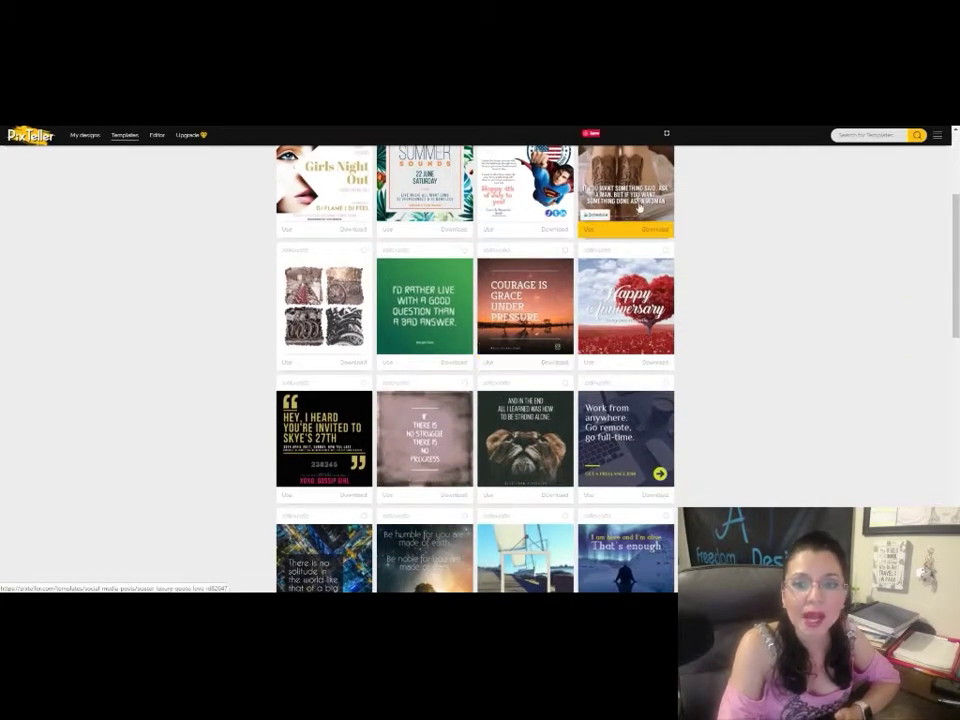
Step: Start from the cowboy-boots quote template and change its quote to 'LIFE MOVES PRETTY FAST'
{"action": "left_click", "coordinate": [588, 232]}
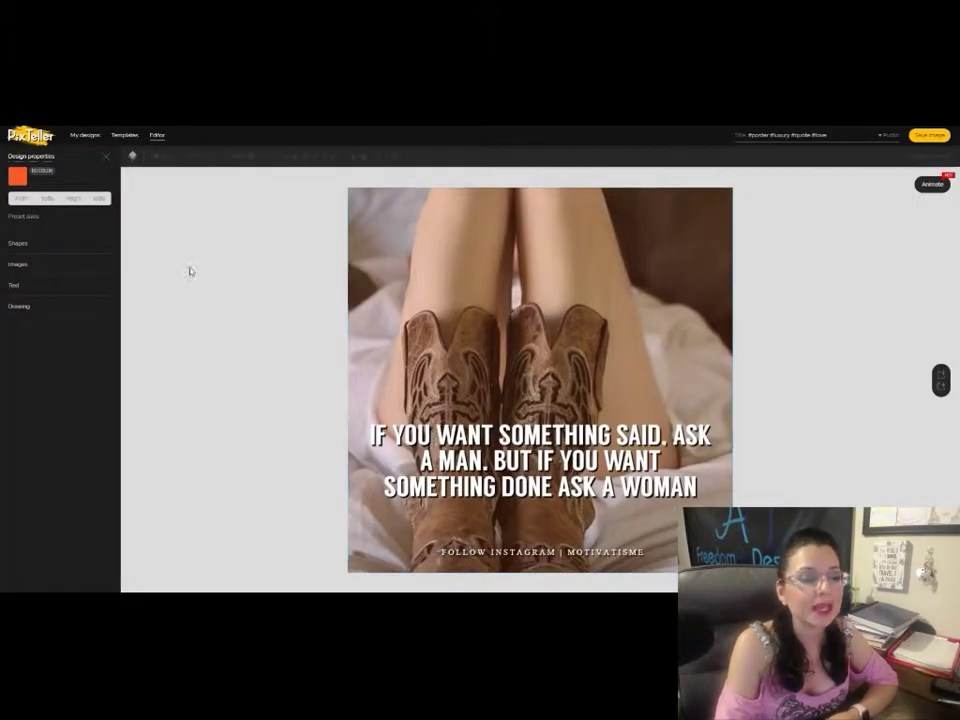
{"action": "left_click", "coordinate": [510, 447]}
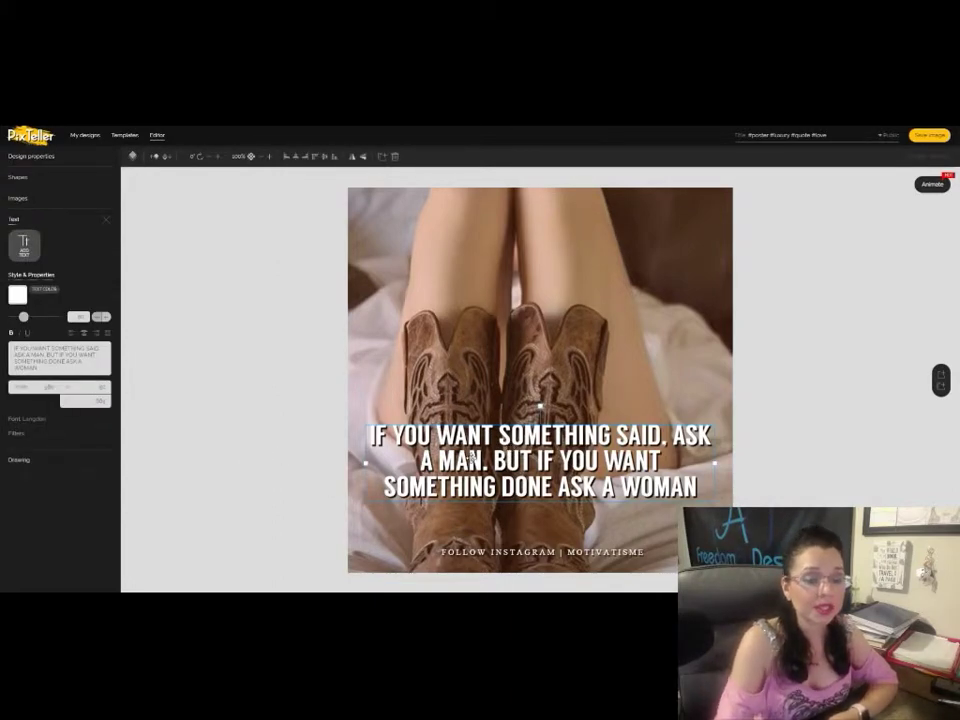
{"action": "double_click", "coordinate": [469, 458]}
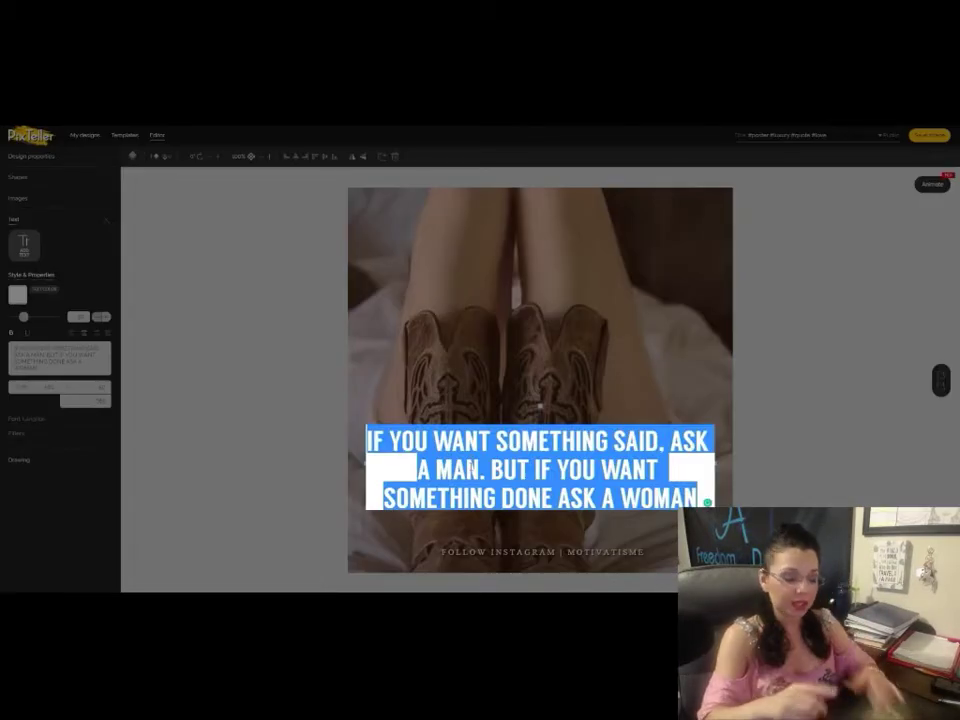
{"action": "type", "text": "LIFE MOVES PRETTY F"}
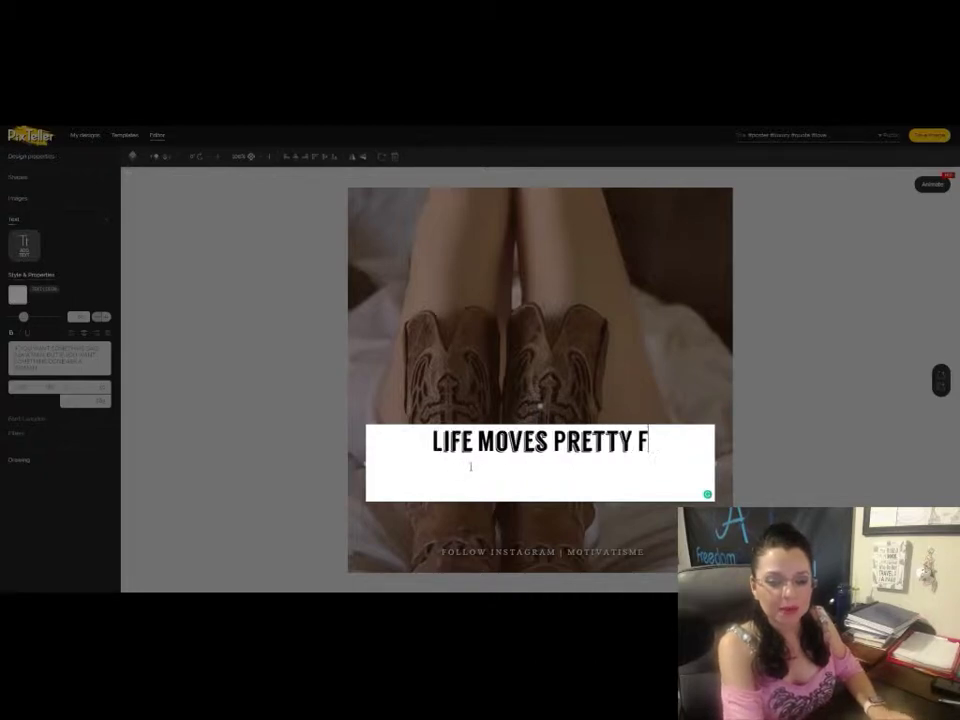
{"action": "type", "text": "AST"}
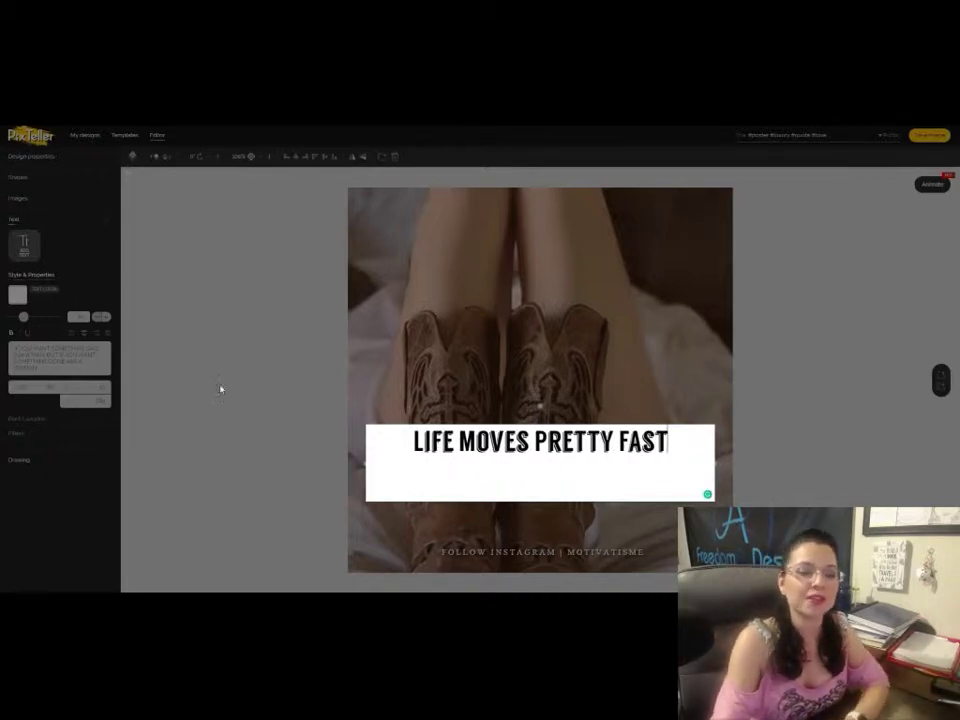
{"action": "left_click", "coordinate": [238, 394]}
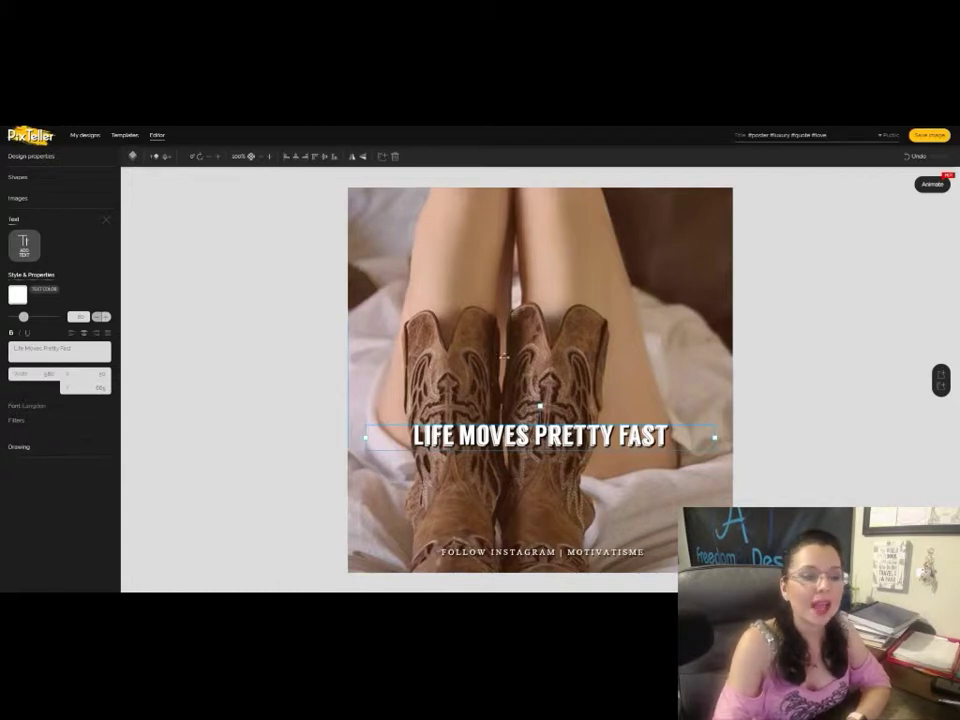
{"action": "left_click", "coordinate": [75, 352]}
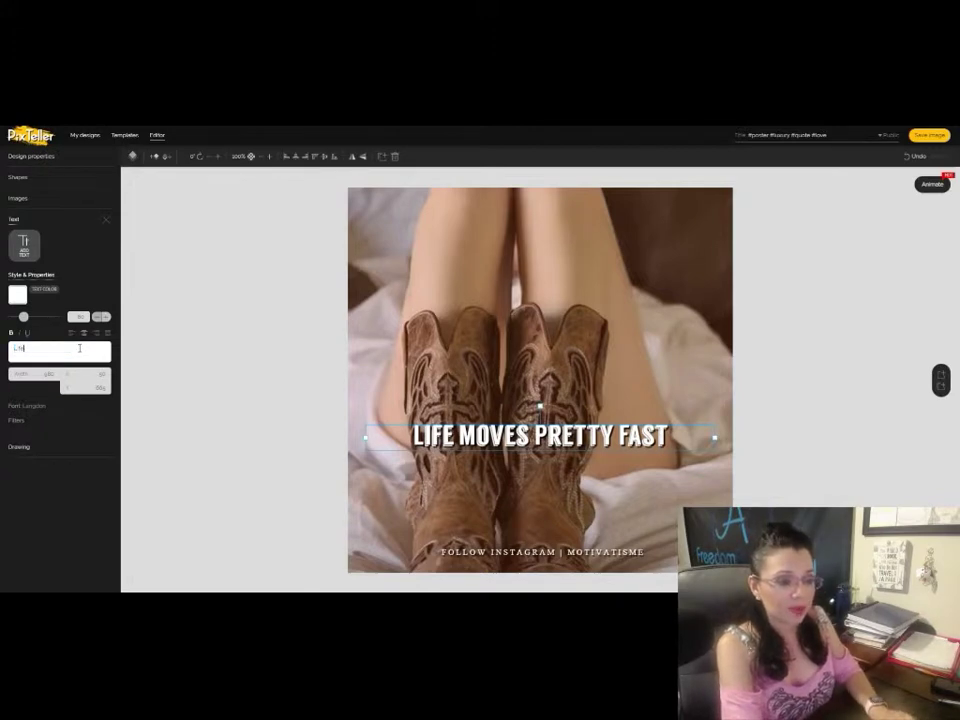
{"action": "type", "text": "Move"}
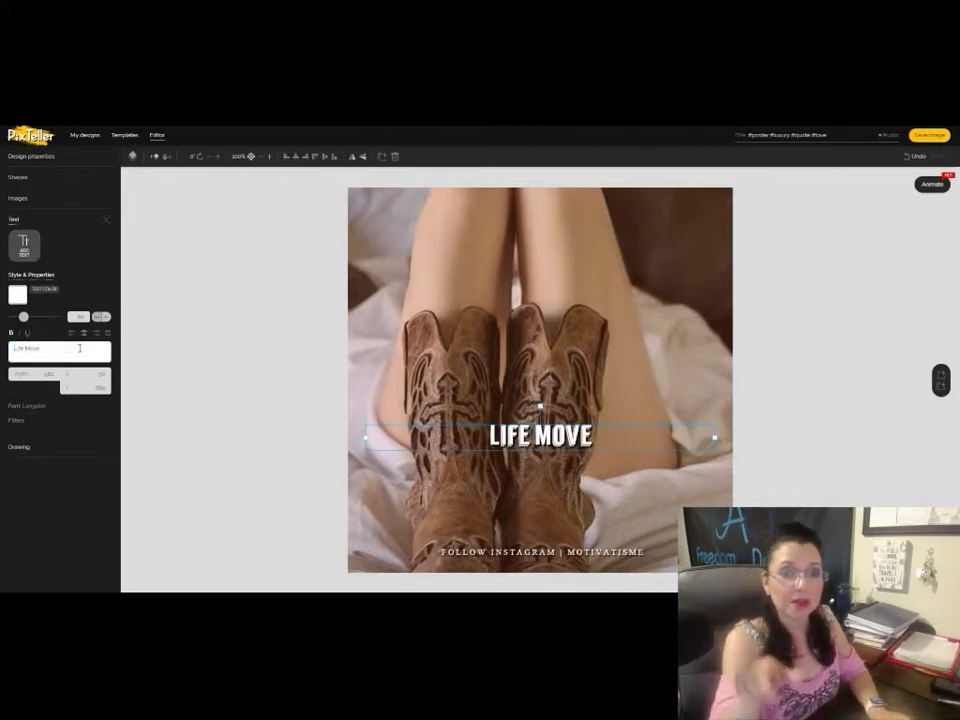
{"action": "type", "text": "s Pretty Fast"}
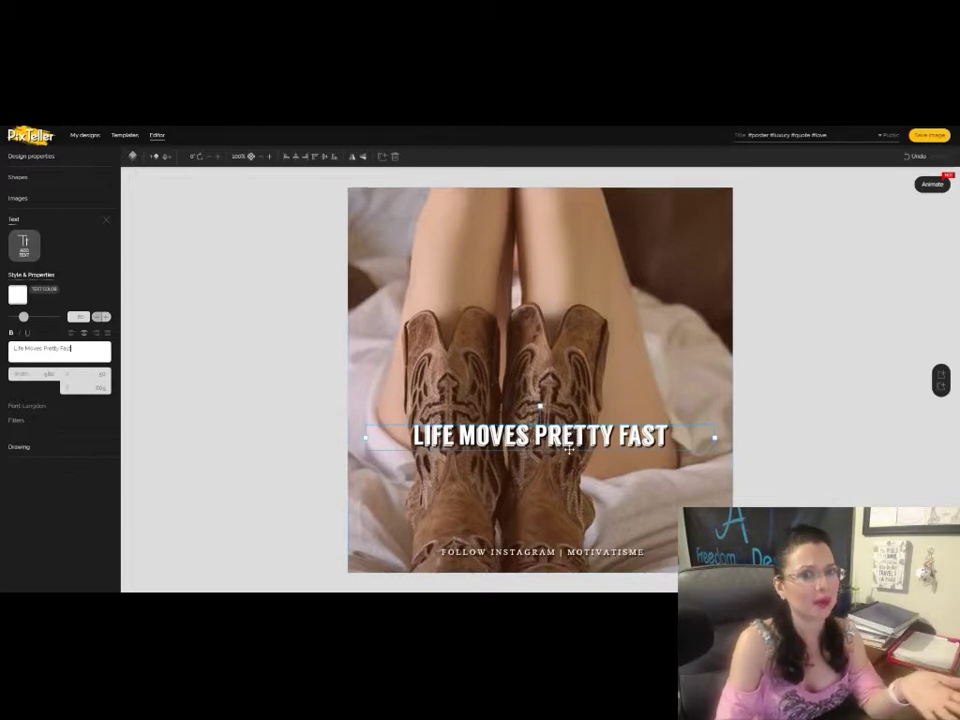
{"action": "left_click", "coordinate": [240, 369]}
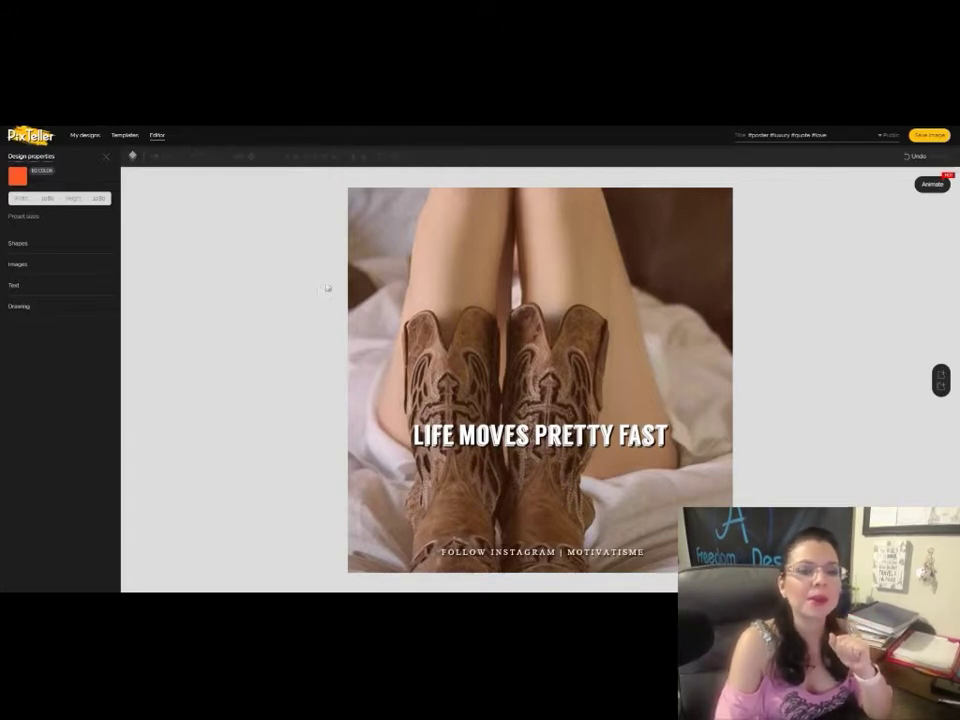
Step: Select the boots background photo and bring up the stock photos to replace it
{"action": "left_click", "coordinate": [450, 274]}
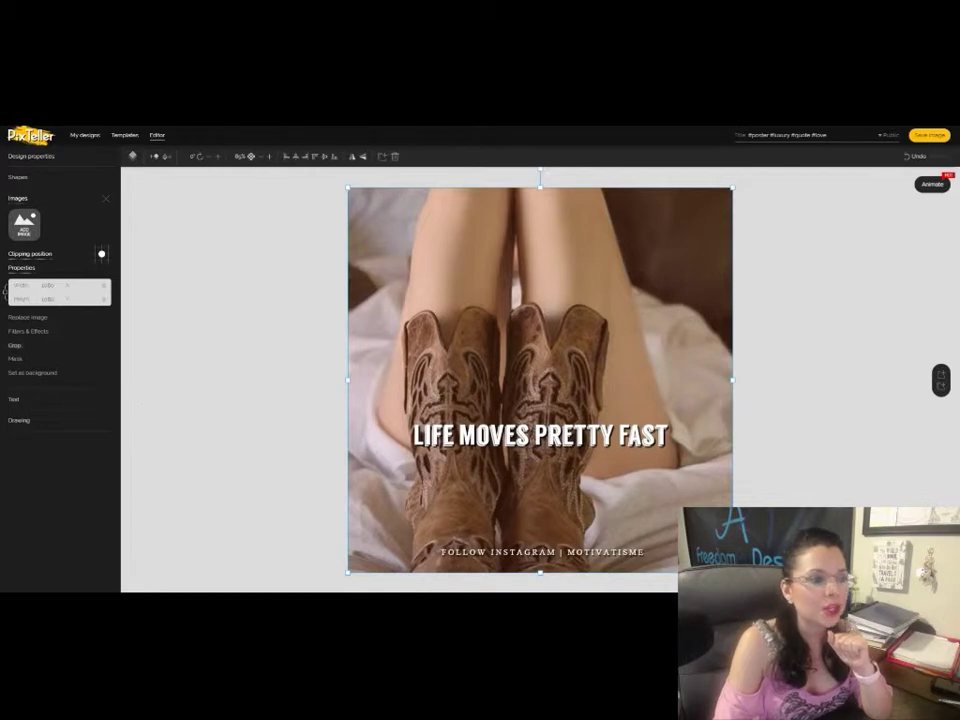
{"action": "left_click", "coordinate": [27, 318]}
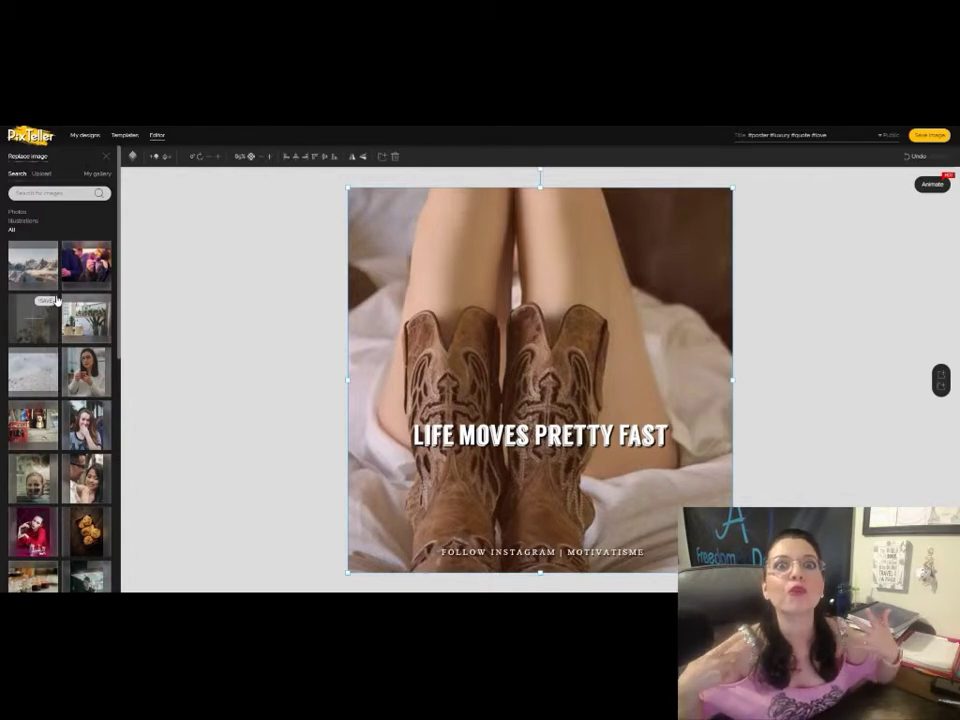
Step: Search the stock photos for 'palm' and use the palm-tree sunset result as background
{"action": "left_click", "coordinate": [42, 193]}
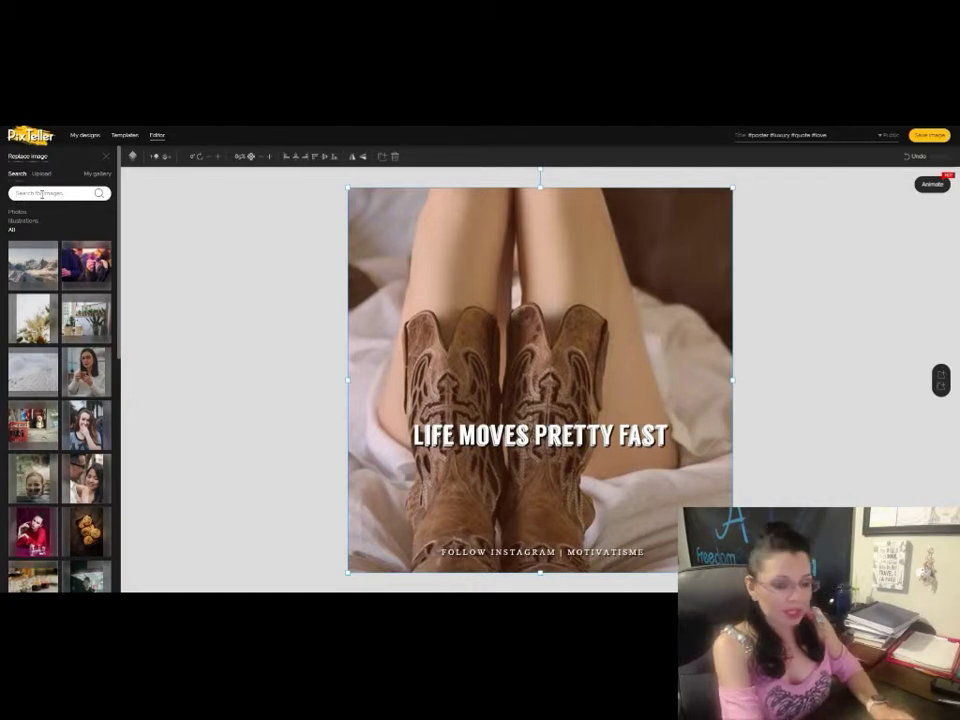
{"action": "type", "text": "palm tree"}
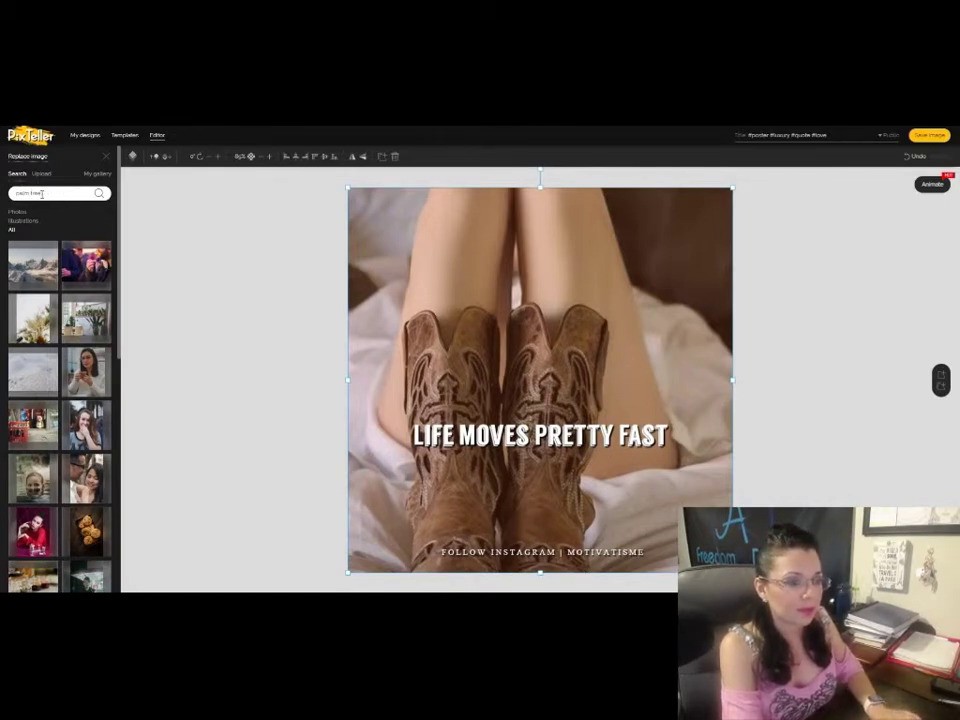
{"action": "key", "text": "Return"}
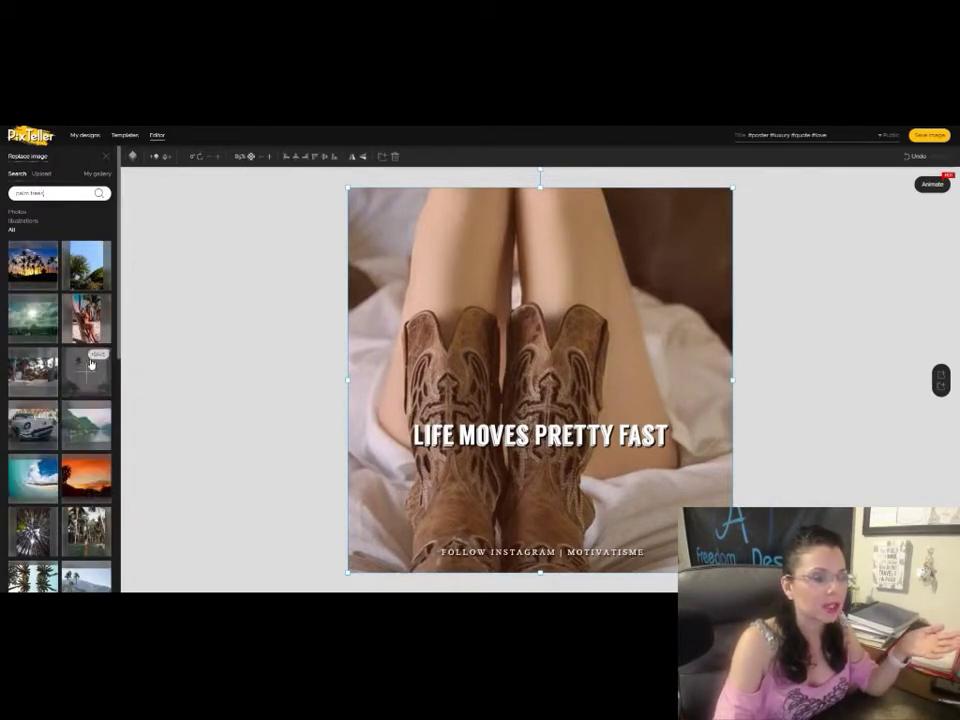
{"action": "left_click", "coordinate": [33, 268]}
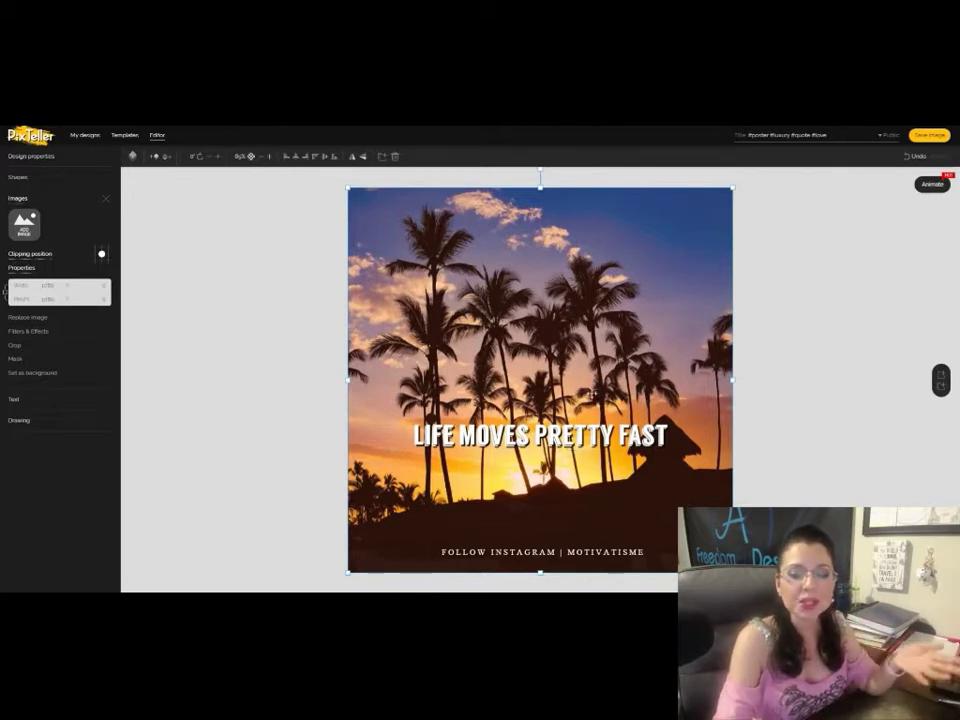
Step: Move the quote up into the sky near the top and bring up the Add image options
{"action": "left_click", "coordinate": [548, 437]}
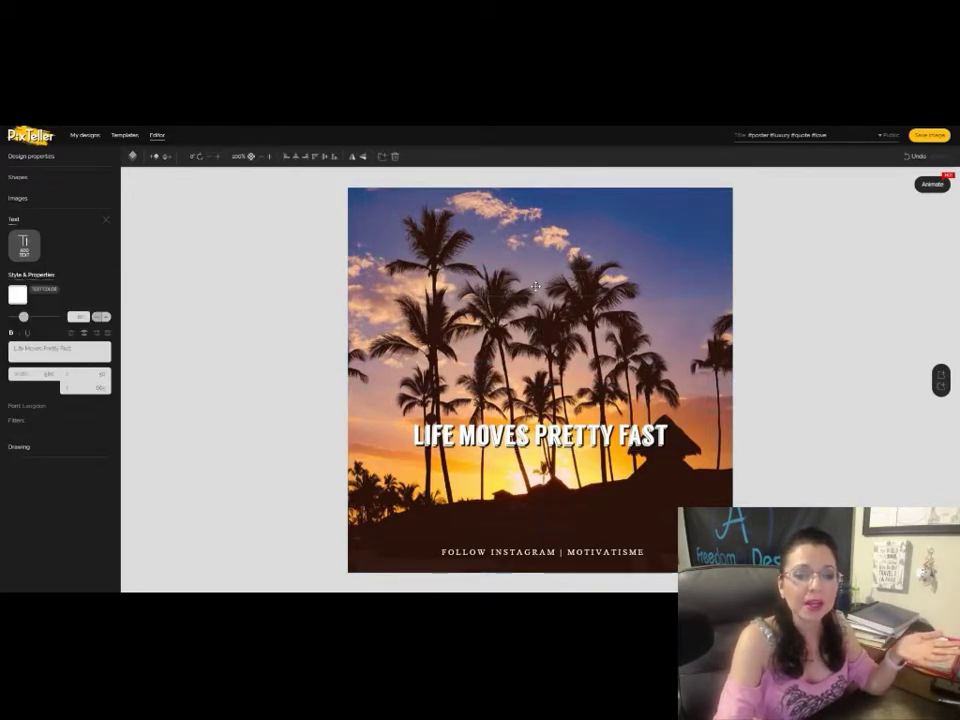
{"action": "left_click_drag", "start_coordinate": [535, 278], "coordinate": [536, 275]}
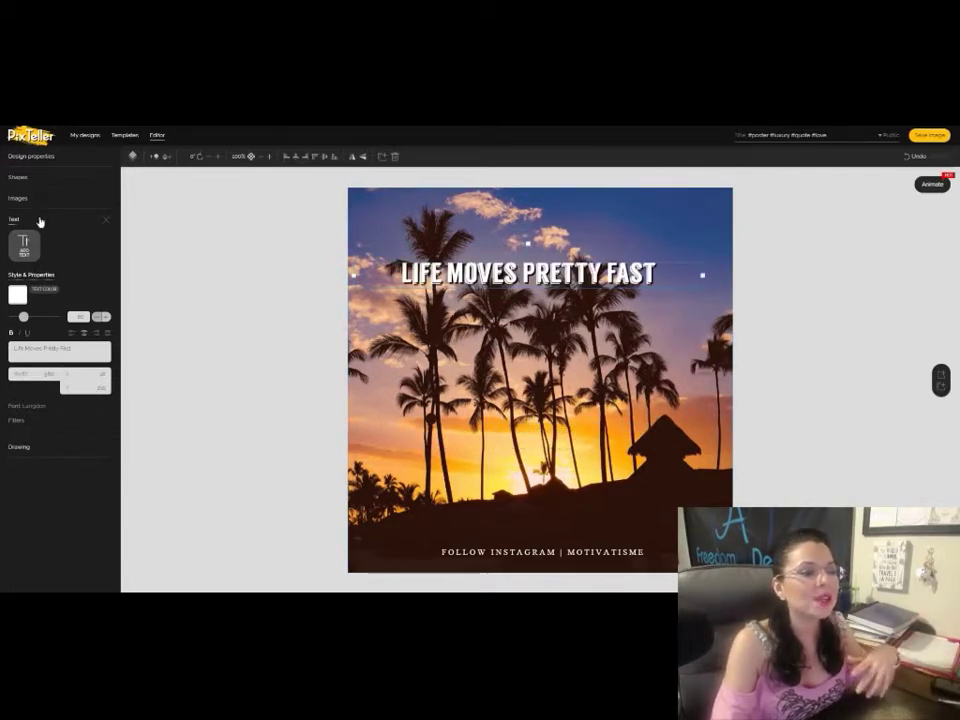
{"action": "left_click", "coordinate": [18, 180]}
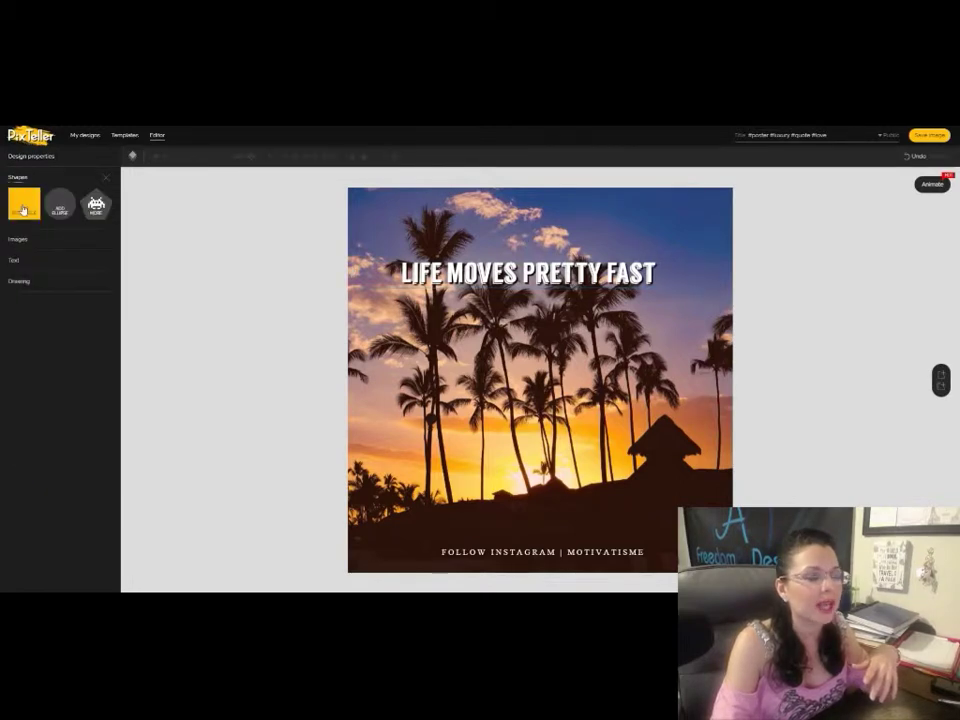
{"action": "left_click", "coordinate": [22, 243]}
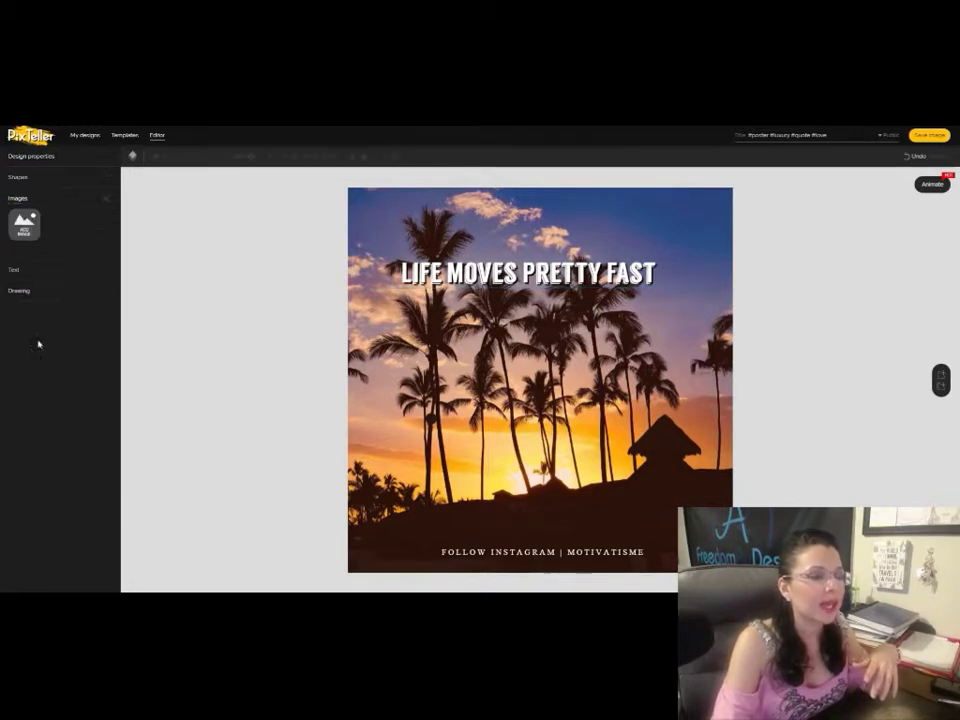
{"action": "left_click", "coordinate": [24, 224]}
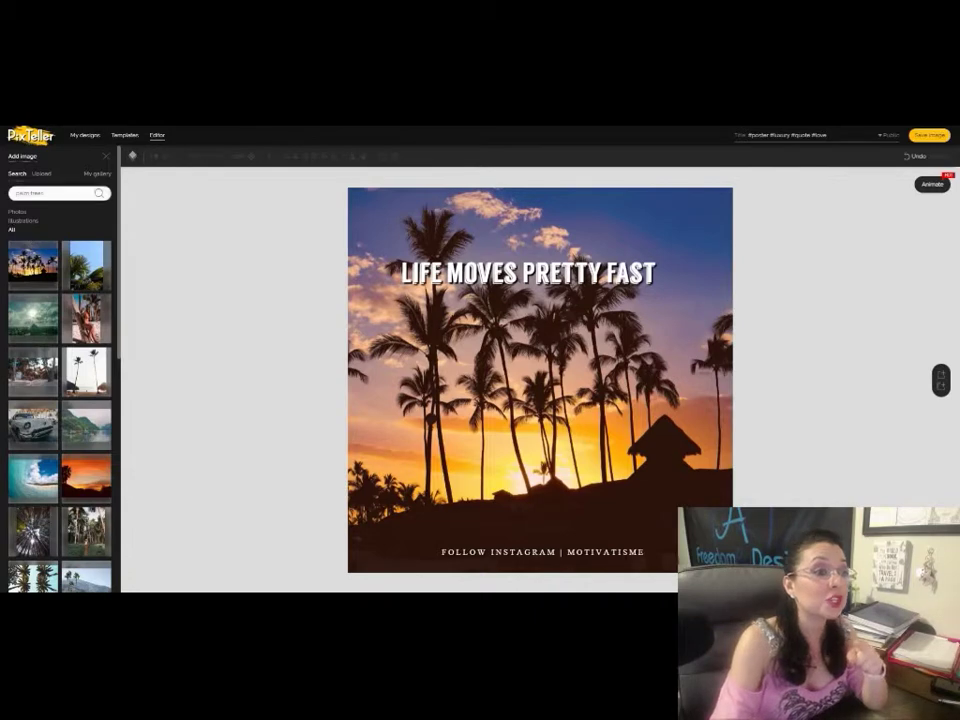
Step: Upload the 600x600 graffiti-wall portrait from the computer and add it to the design
{"action": "left_click", "coordinate": [41, 174]}
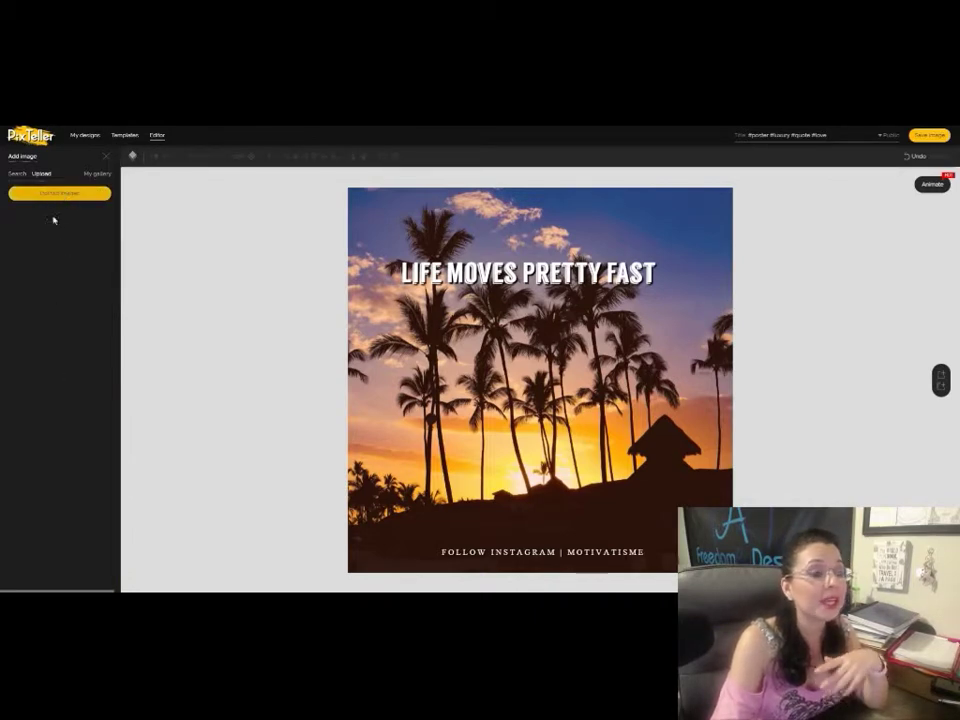
{"action": "left_click", "coordinate": [58, 194]}
{"action": "left_click", "coordinate": [268, 245]}
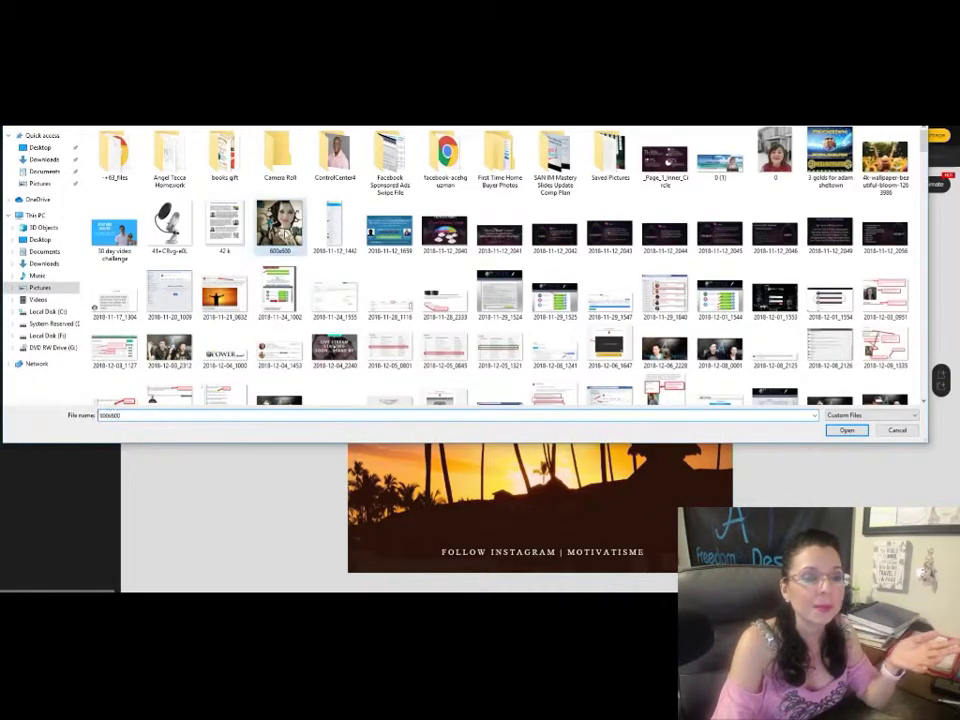
{"action": "left_click", "coordinate": [846, 430]}
{"action": "mouse_move", "coordinate": [35, 237]}
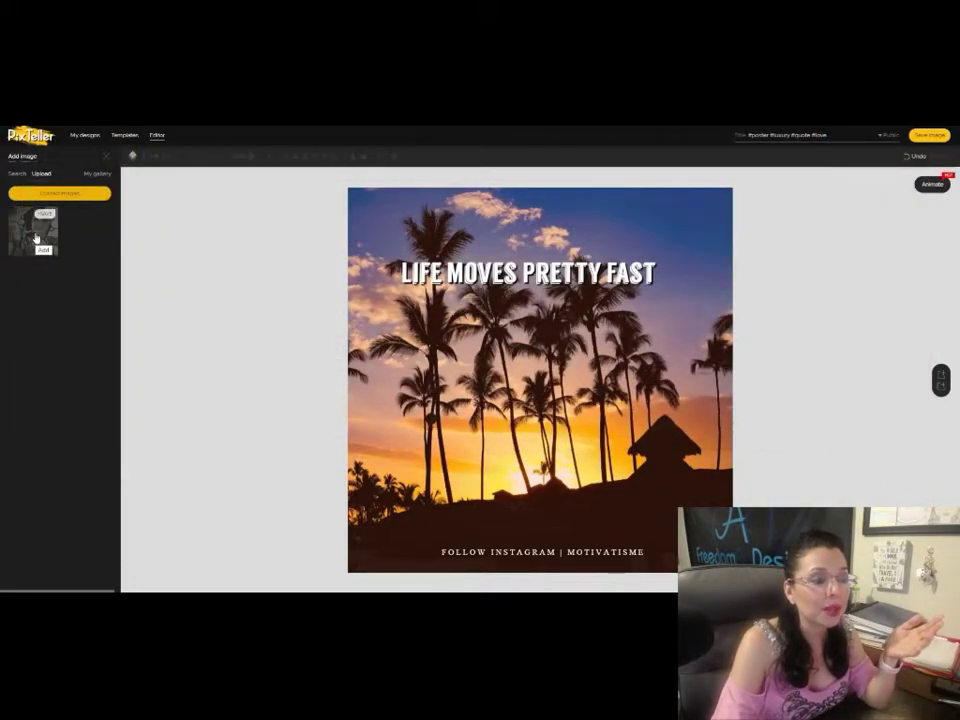
{"action": "left_click", "coordinate": [35, 237]}
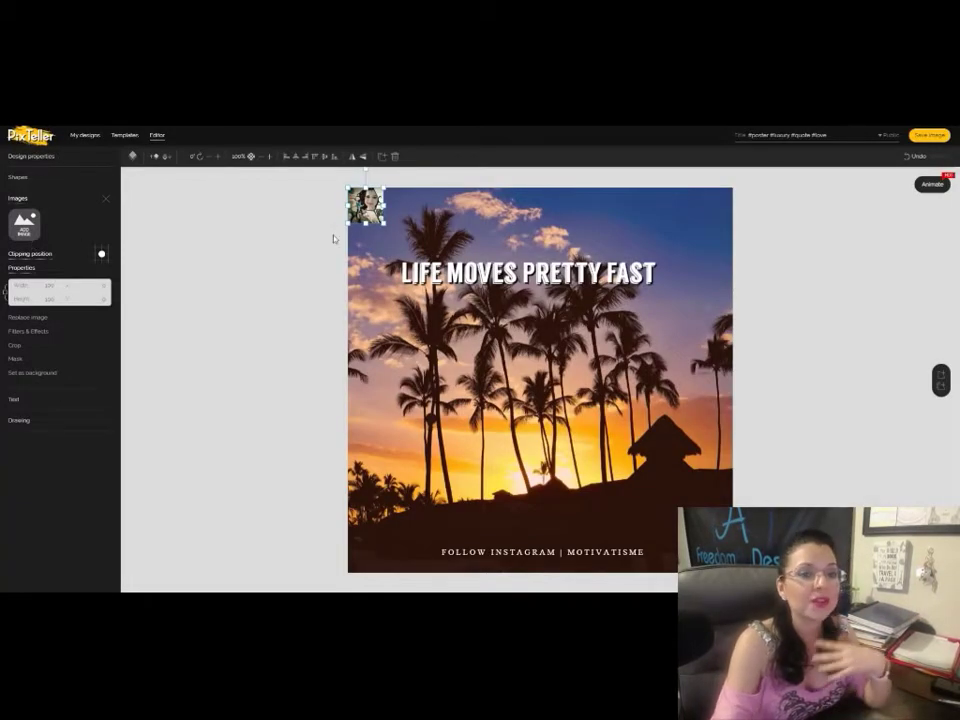
Step: Enlarge the portrait to fill the canvas, send it to back, and delete the palm-tree image
{"action": "left_click_drag", "start_coordinate": [384, 224], "coordinate": [745, 583]}
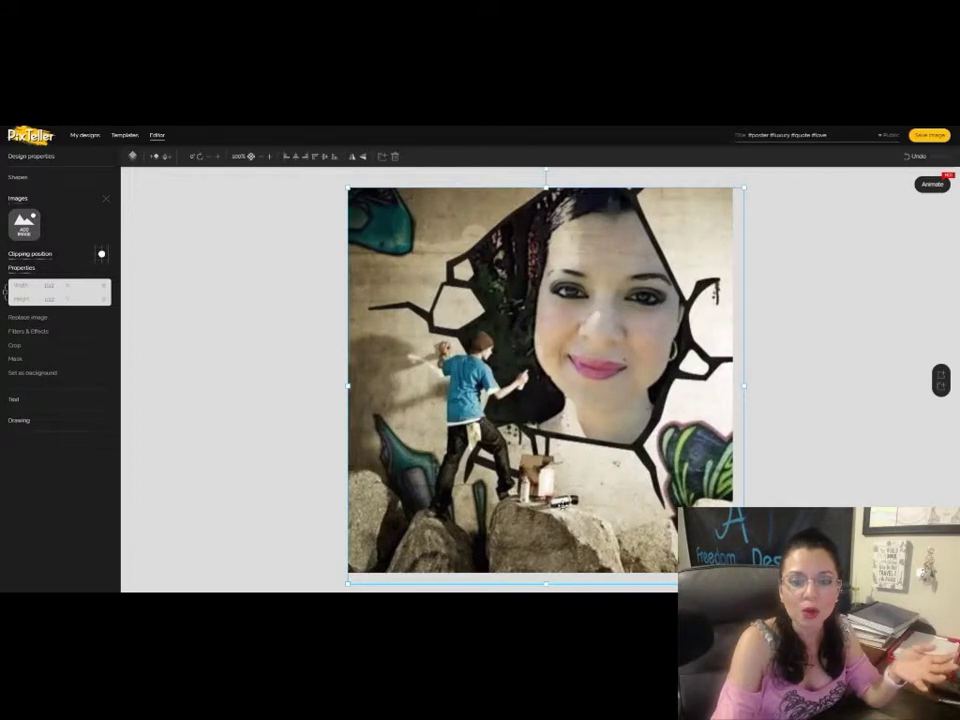
{"action": "right_click", "coordinate": [552, 335]}
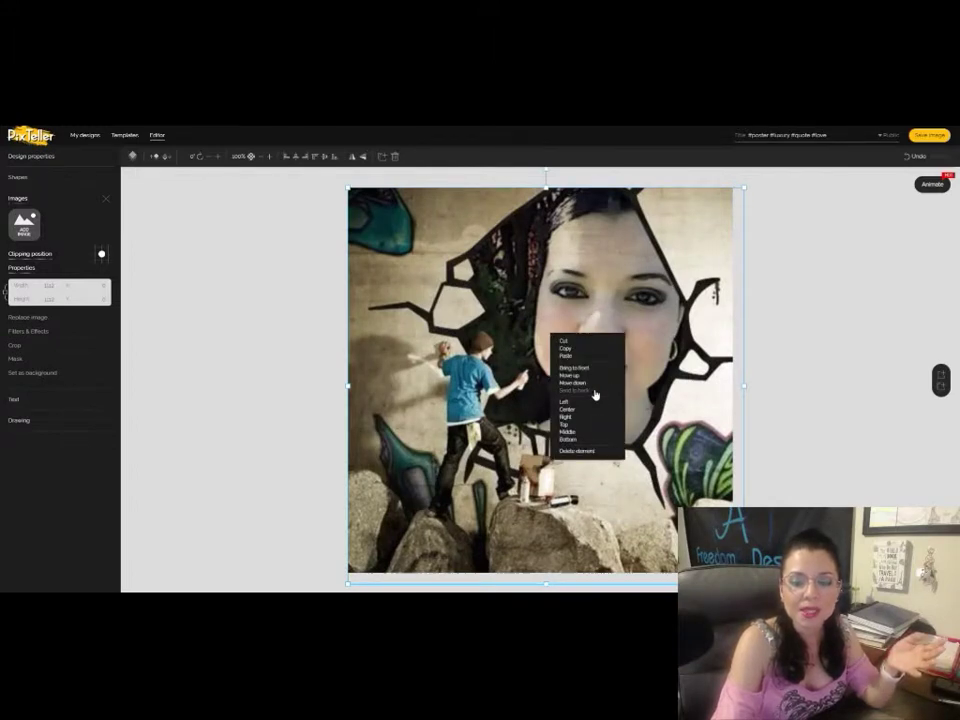
{"action": "left_click", "coordinate": [594, 391]}
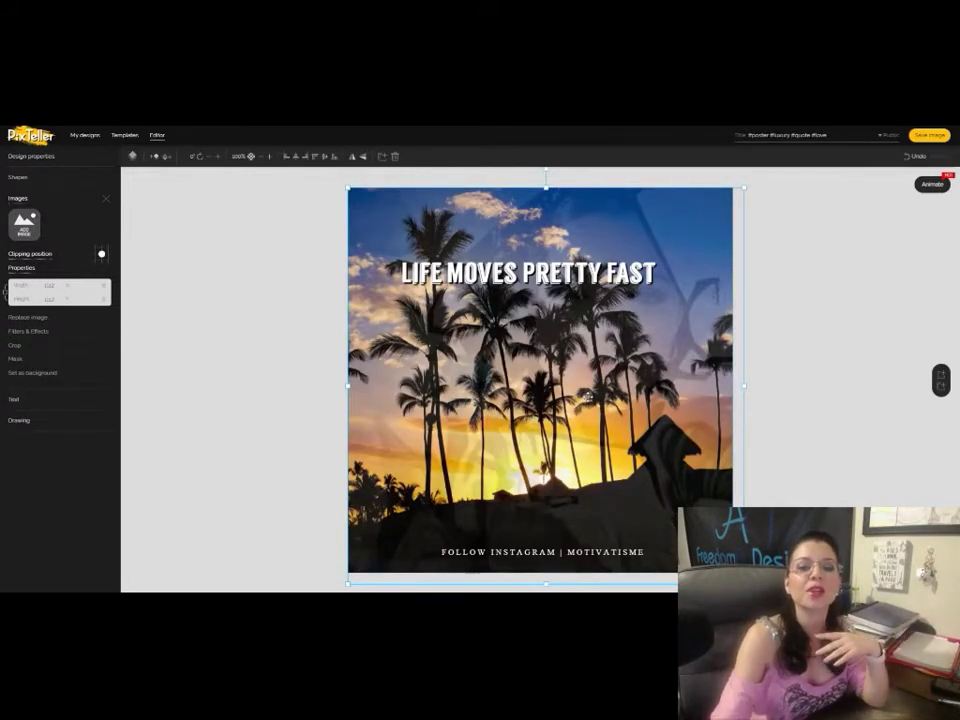
{"action": "left_click", "coordinate": [585, 372]}
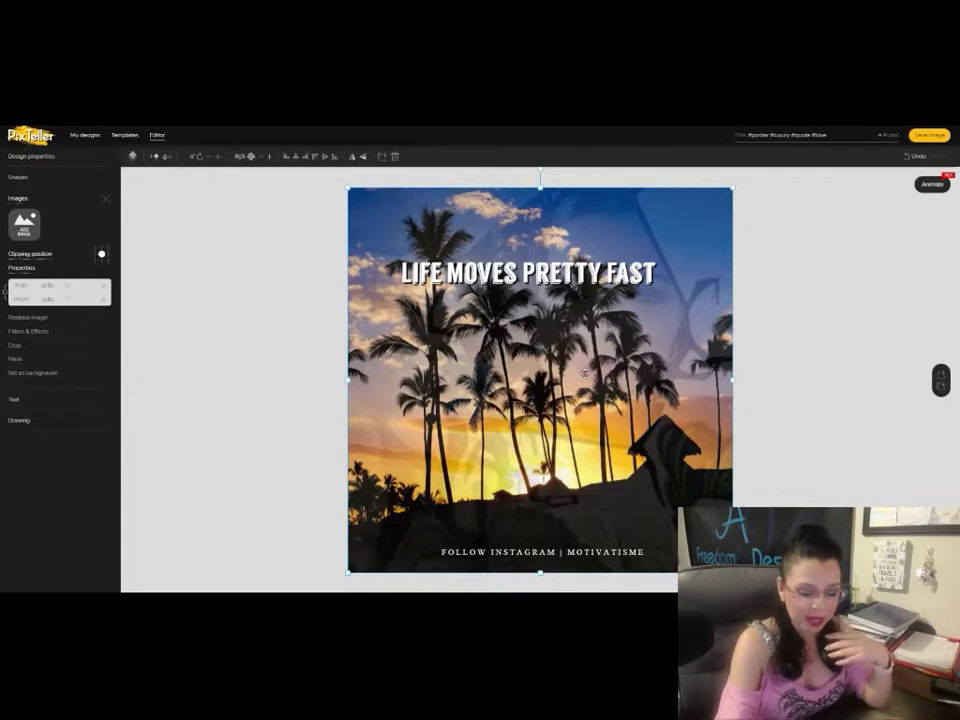
{"action": "key", "text": "Delete"}
Step: Try moving the quote lower, then undo so it stays near the top
{"action": "left_click", "coordinate": [554, 271]}
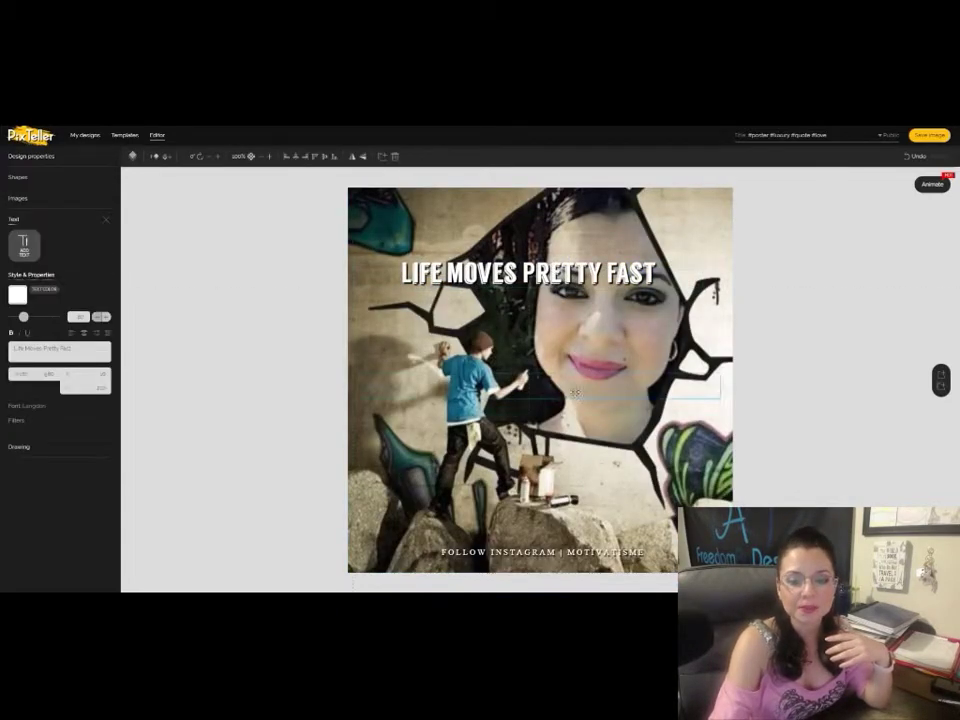
{"action": "left_click_drag", "start_coordinate": [554, 271], "coordinate": [576, 425]}
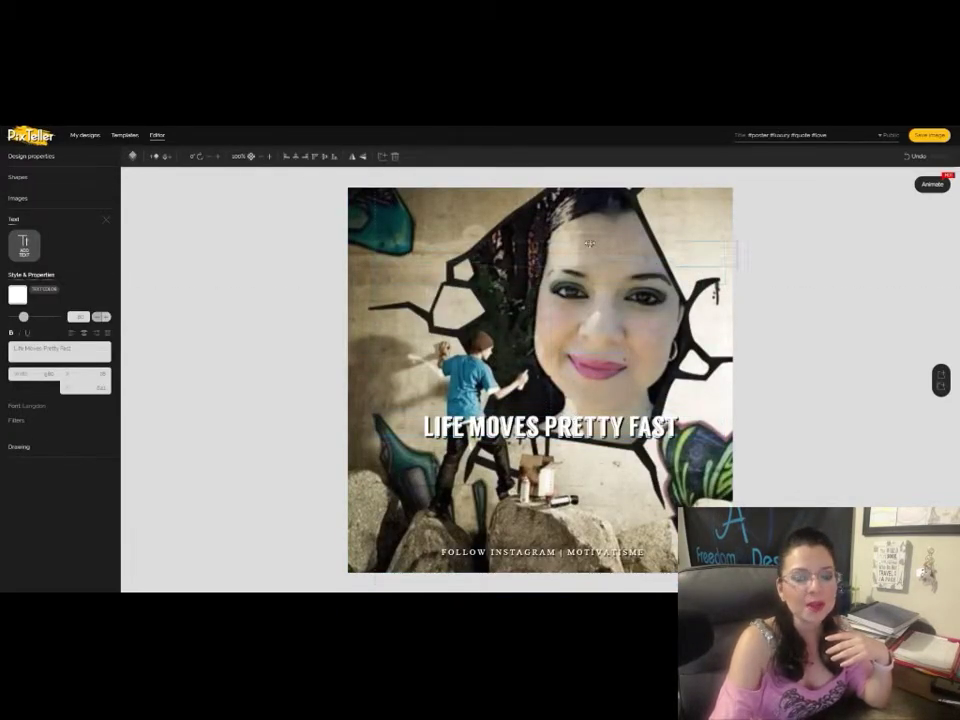
{"action": "key", "text": "ctrl+z"}
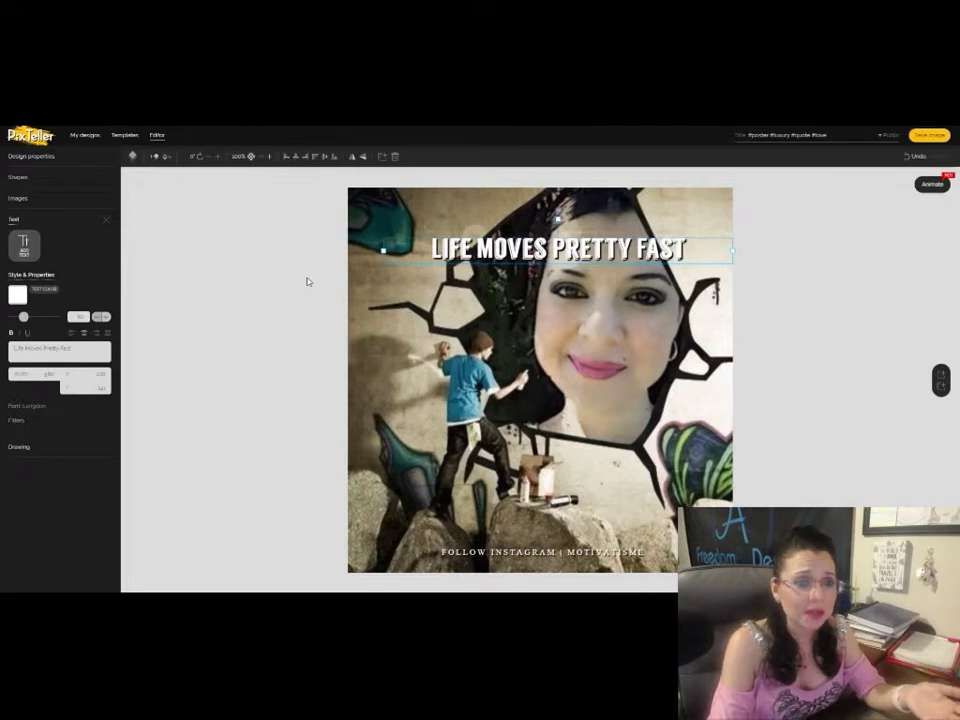
Step: Retitle the design 'Test A Banner', save it, and go to its download page
{"action": "double_click", "coordinate": [802, 134]}
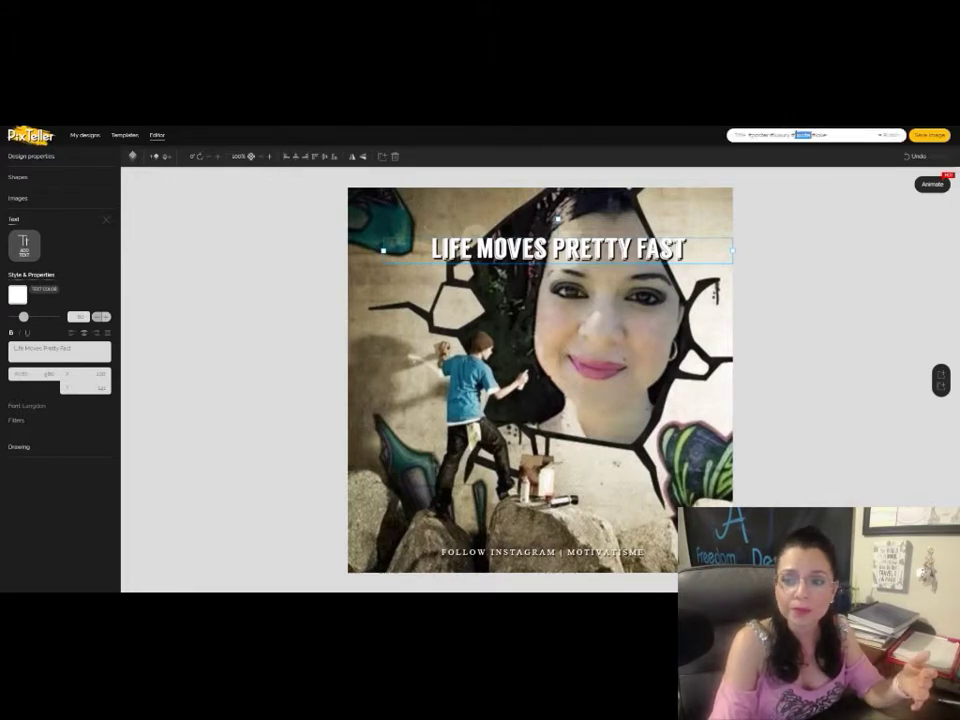
{"action": "left_click_drag", "start_coordinate": [745, 134], "coordinate": [843, 140]}
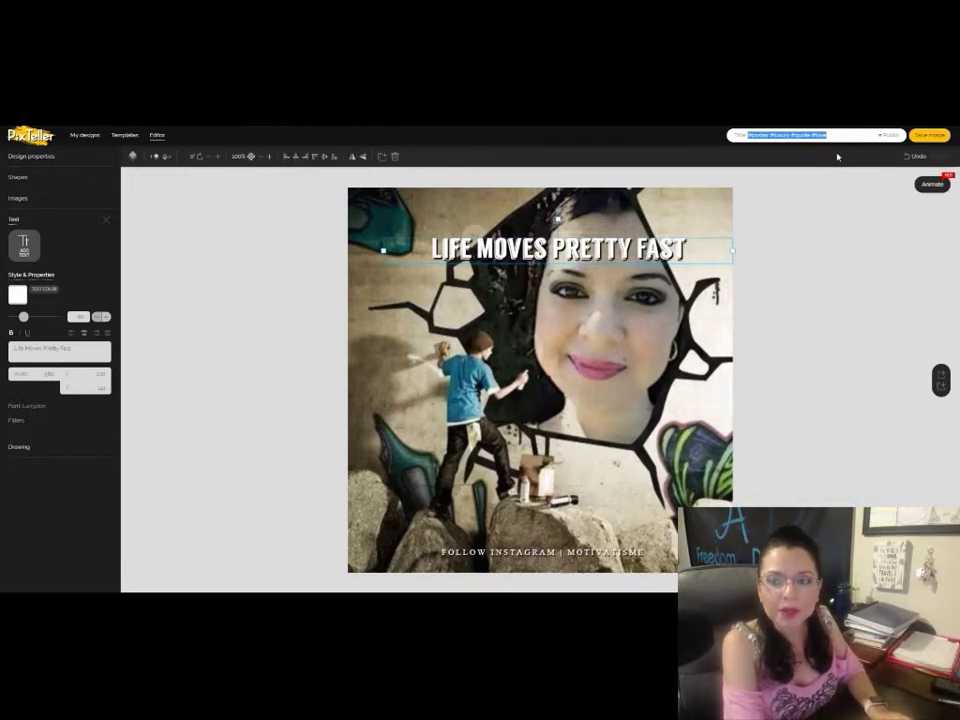
{"action": "type", "text": "Li"}
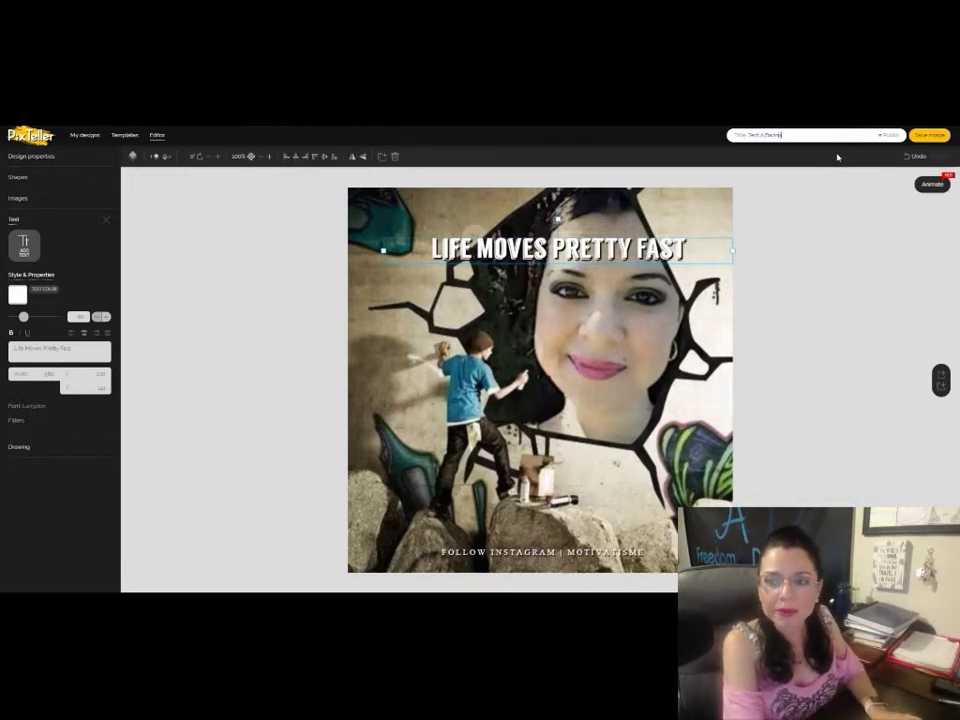
{"action": "left_click", "coordinate": [914, 138]}
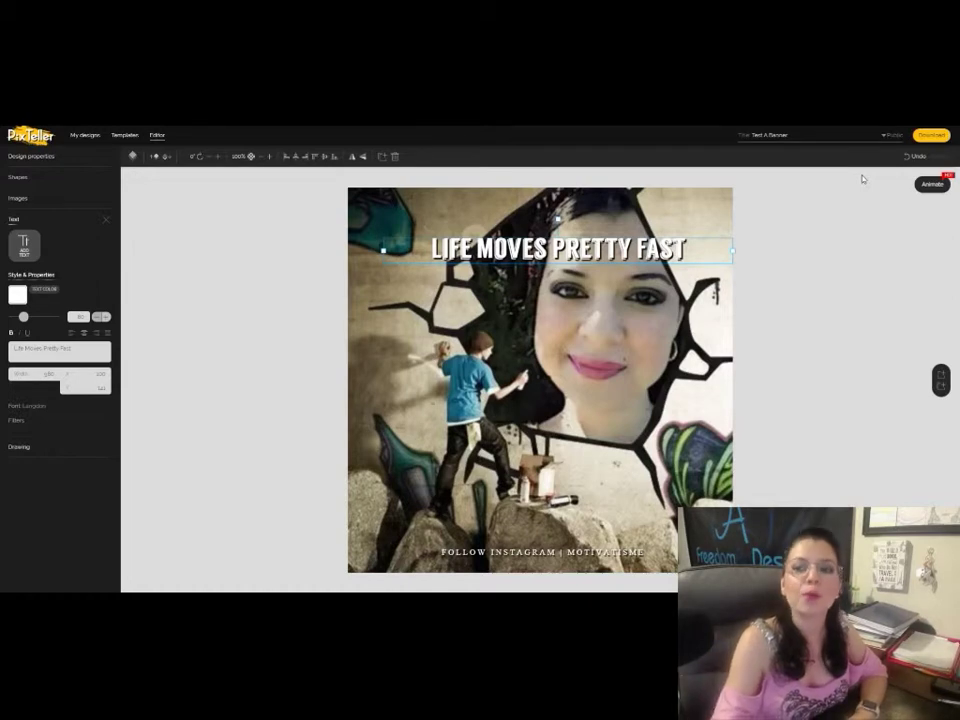
{"action": "left_click", "coordinate": [933, 136]}
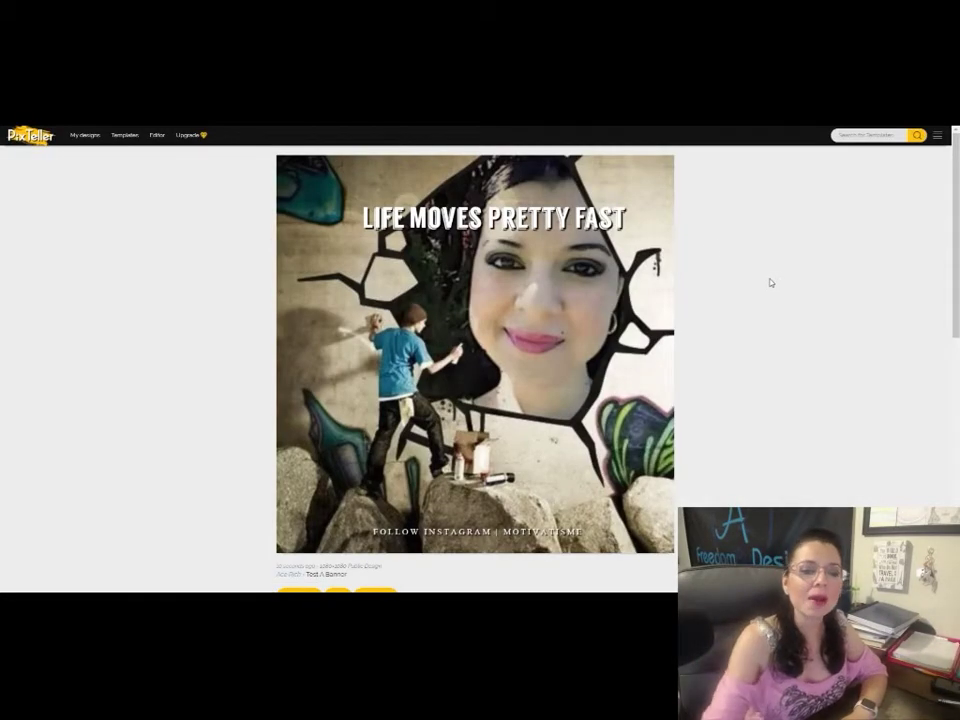
Step: Download the design as a 1080x1080 PNG, saving Test-A-Banner-PixTeller.png to the computer
{"action": "scroll", "coordinate": [487, 420], "scroll_direction": "down", "scroll_amount": 2}
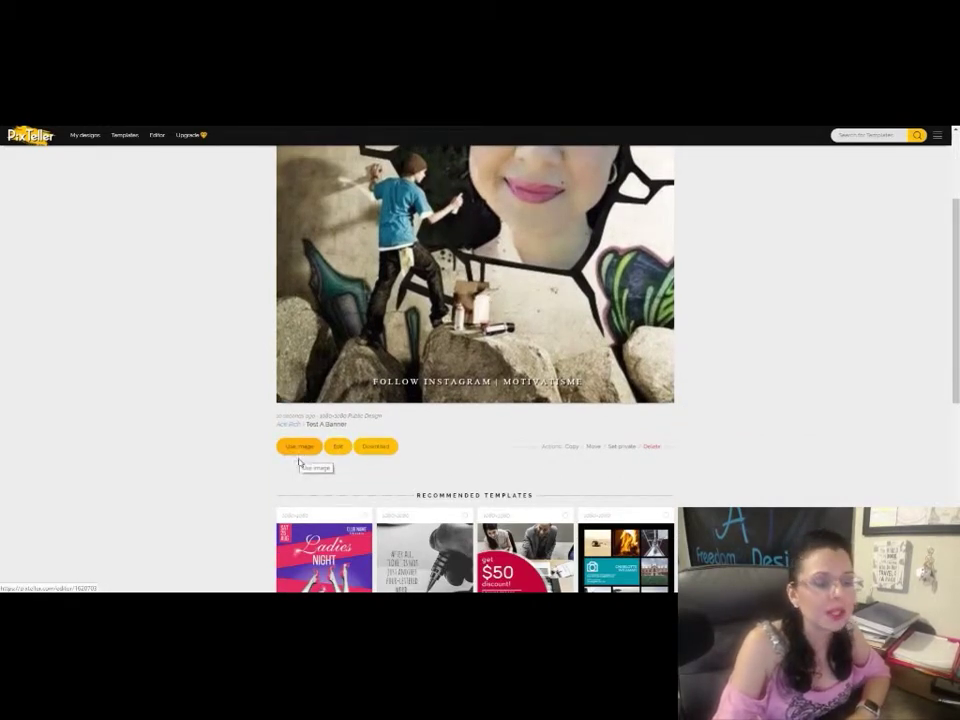
{"action": "left_click", "coordinate": [376, 452]}
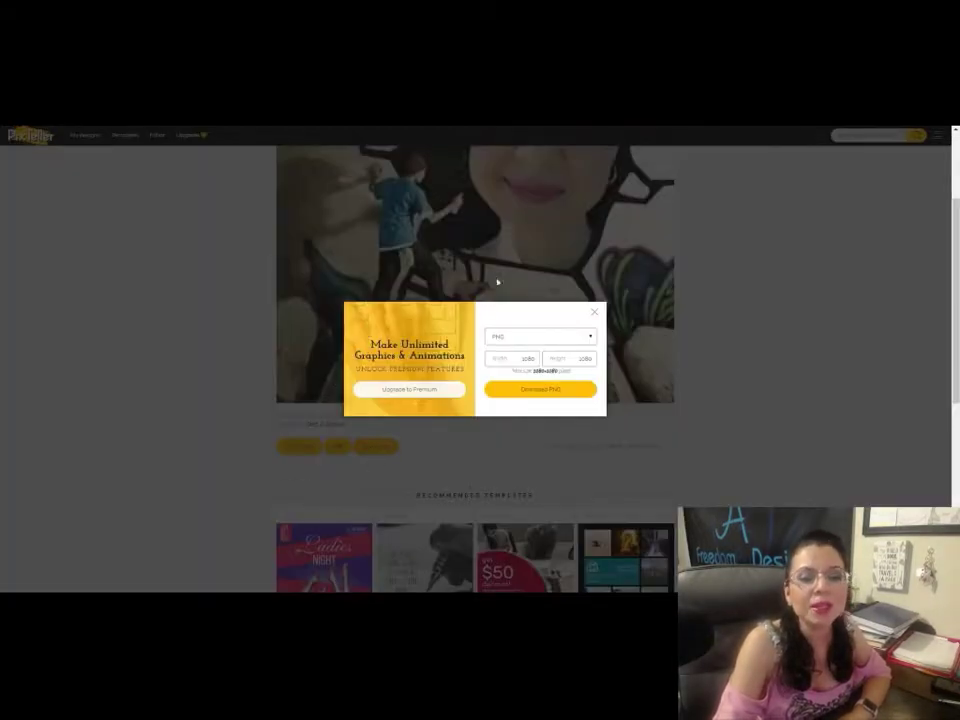
{"action": "left_click", "coordinate": [550, 400]}
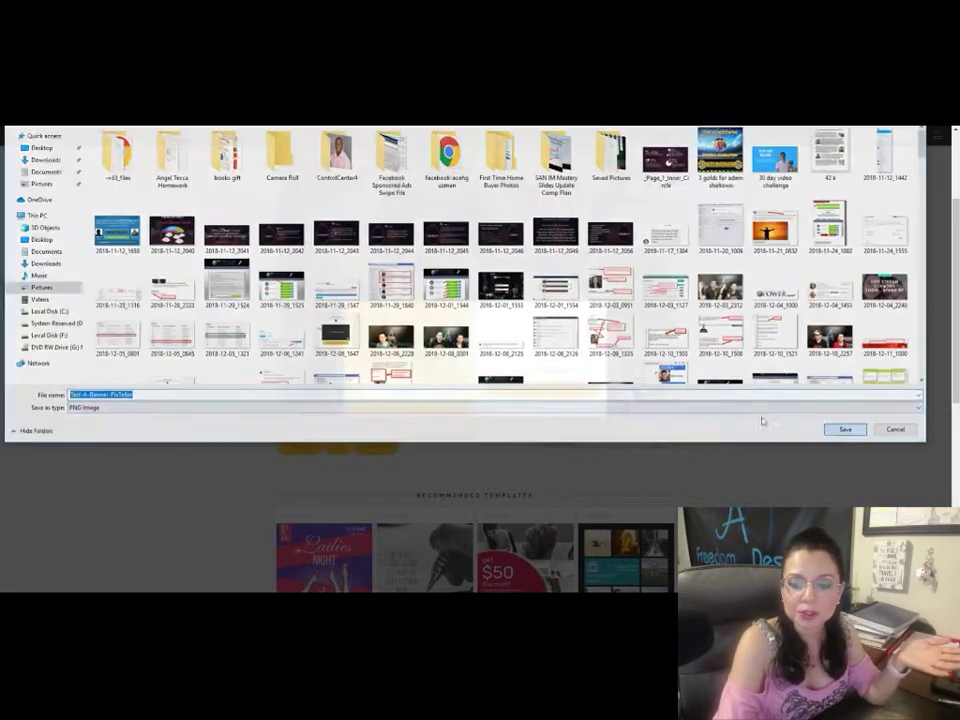
{"action": "left_click", "coordinate": [845, 429]}
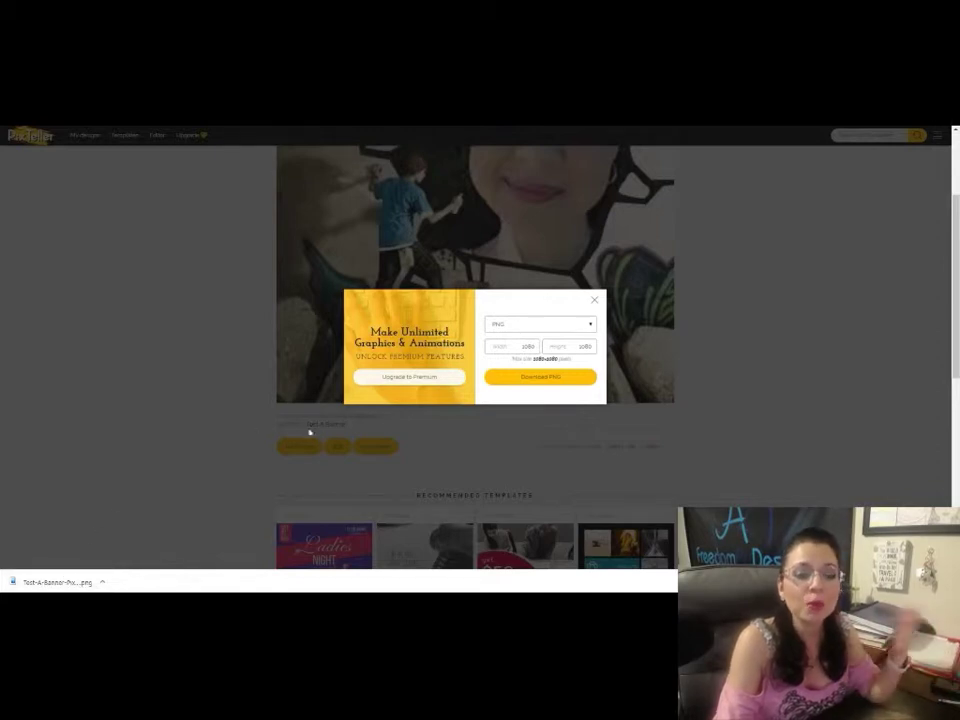
Step: Open Upgrade to Premium and compare the Free ($0), Diamond ($12/mo) and Pro ($7/mo) plans
{"action": "left_click", "coordinate": [404, 381]}
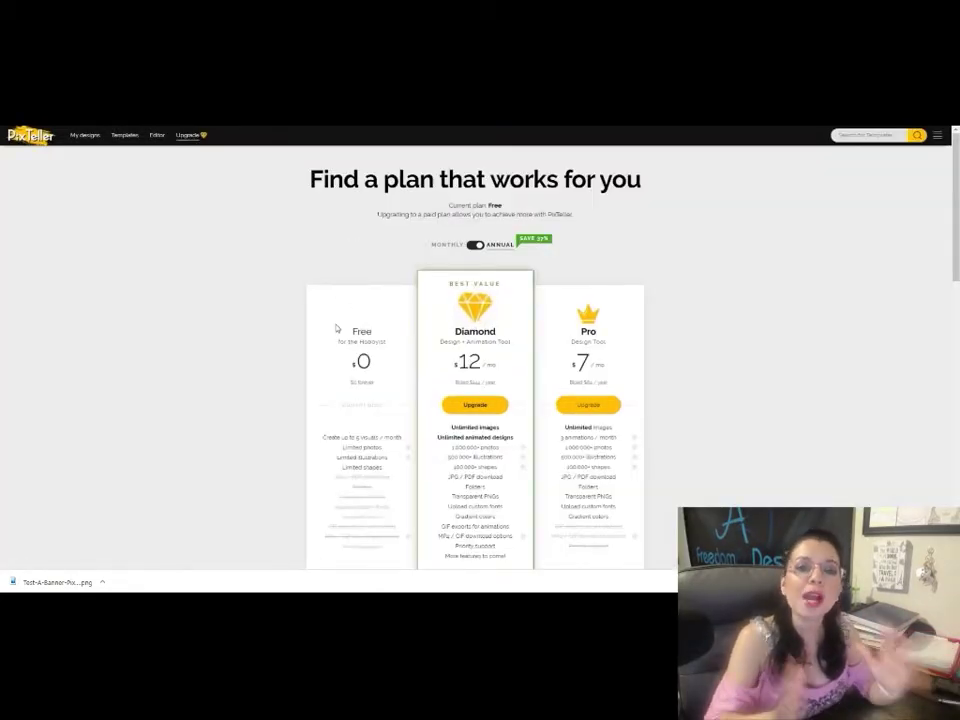
{"action": "scroll", "coordinate": [340, 352], "scroll_direction": "down", "scroll_amount": 1}
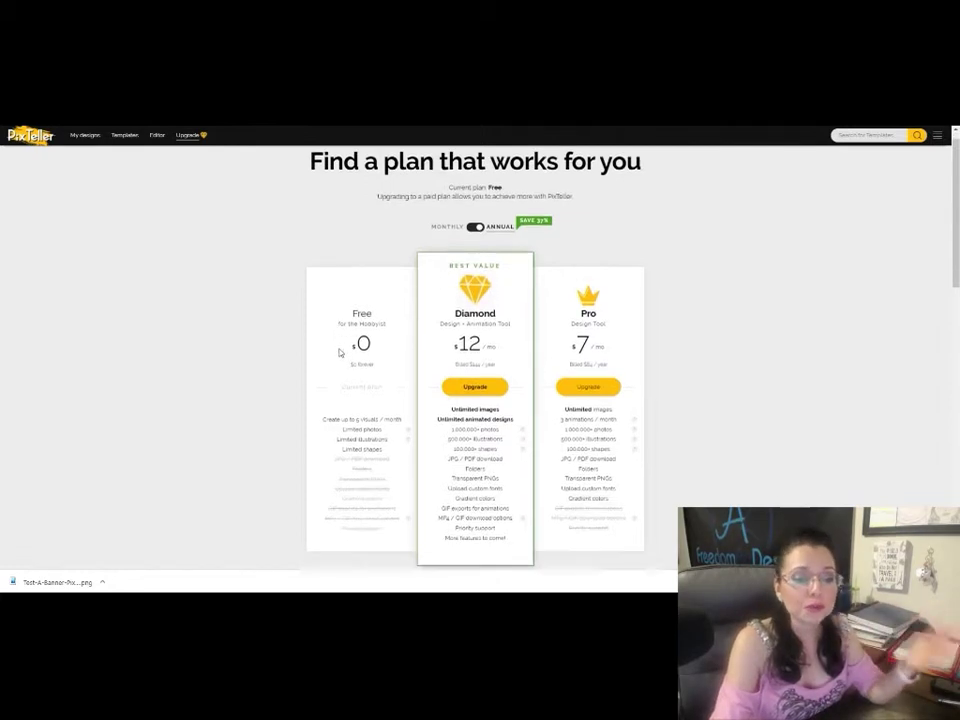
{"action": "scroll", "coordinate": [340, 352], "scroll_direction": "down", "scroll_amount": 1}
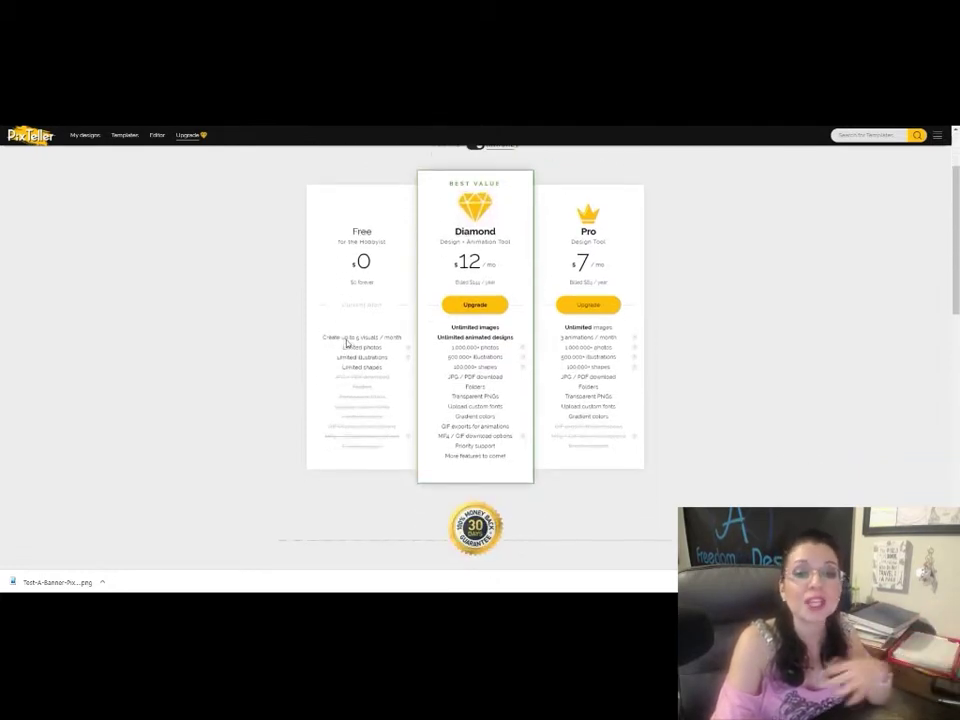